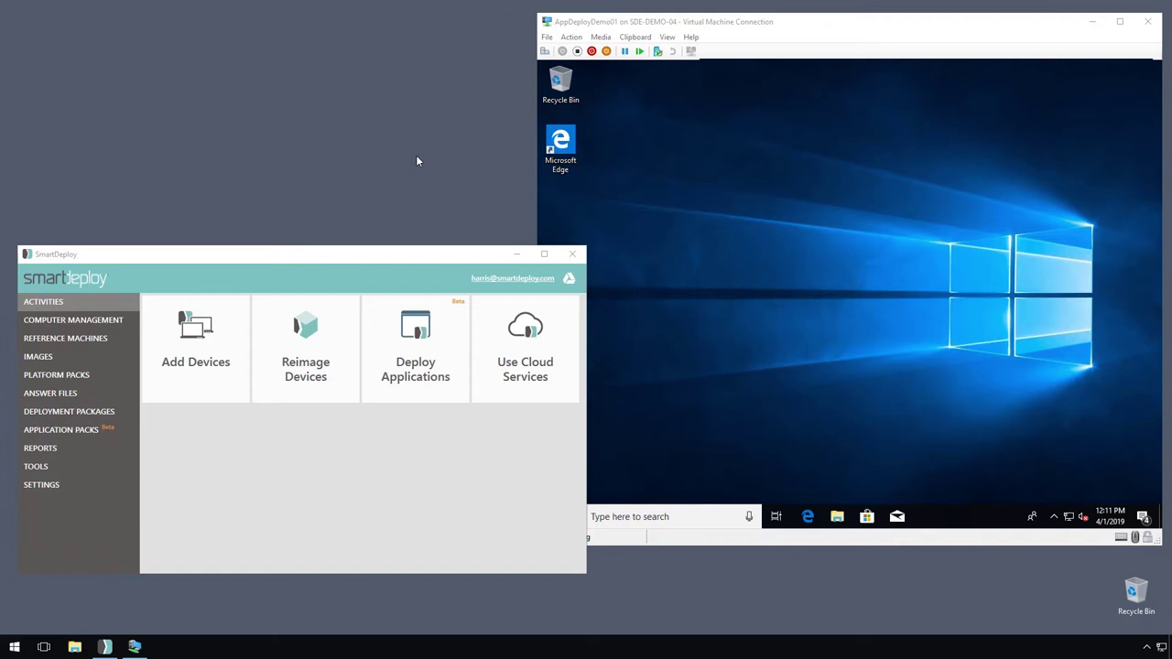
Step: Bring SmartDeploy forward and view the All Computers list under Computer Management
left_click(308, 262)
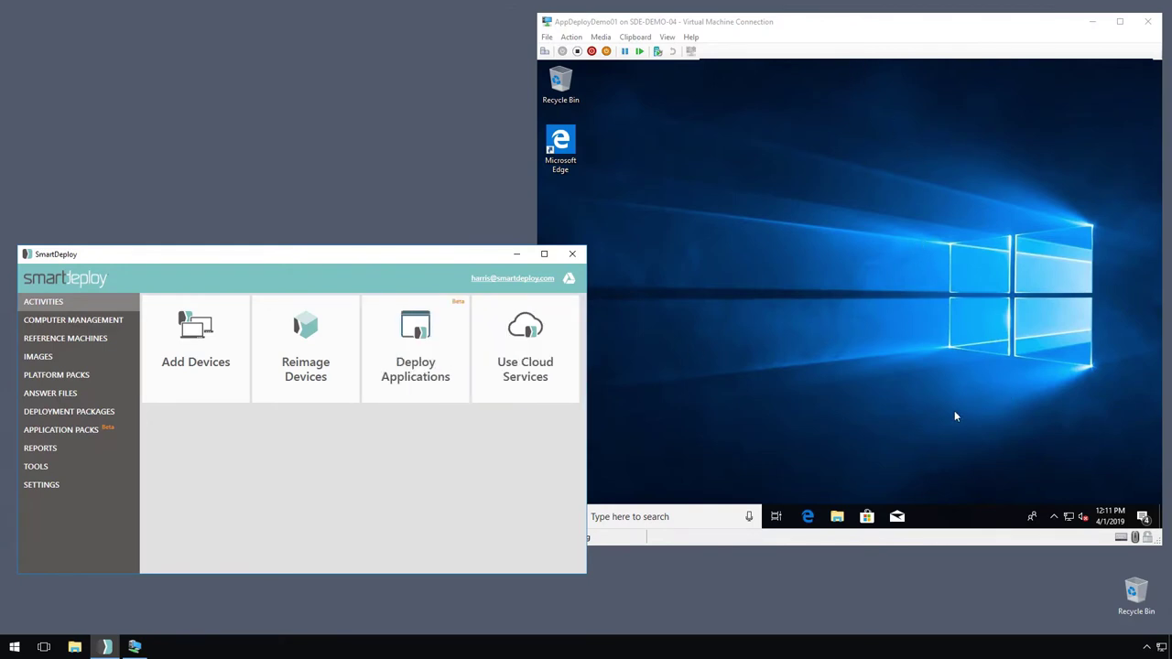
left_click(82, 320)
left_click(196, 335)
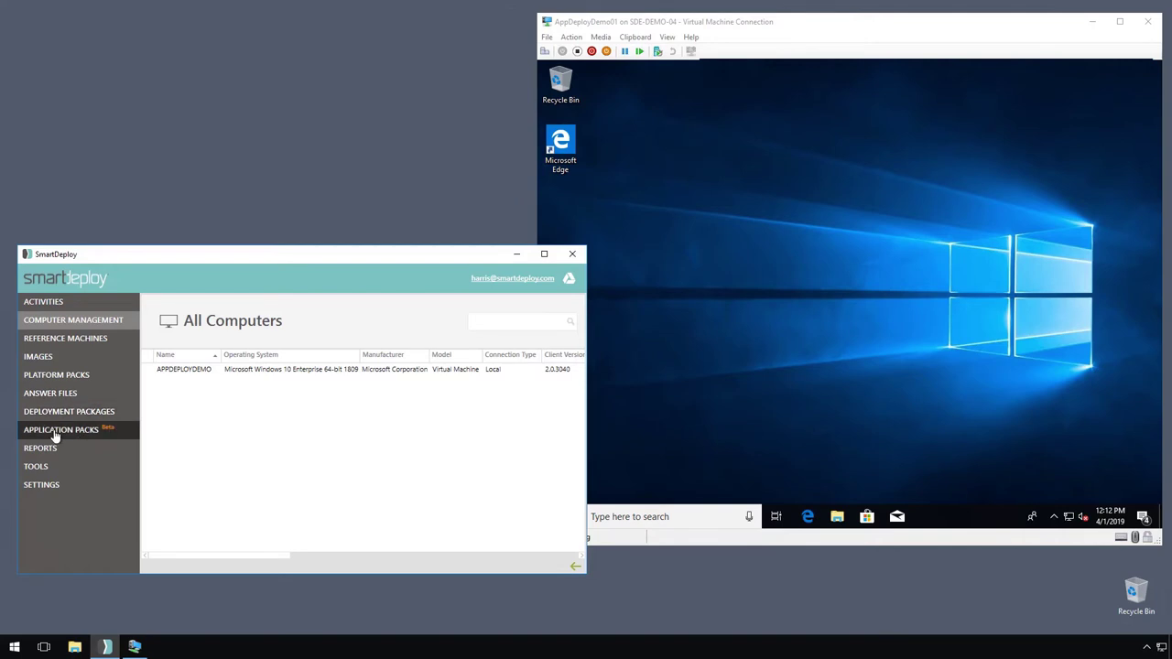
Step: Browse the downloadable Application Packs without downloading, then show the Answer Files list
left_click(132, 430)
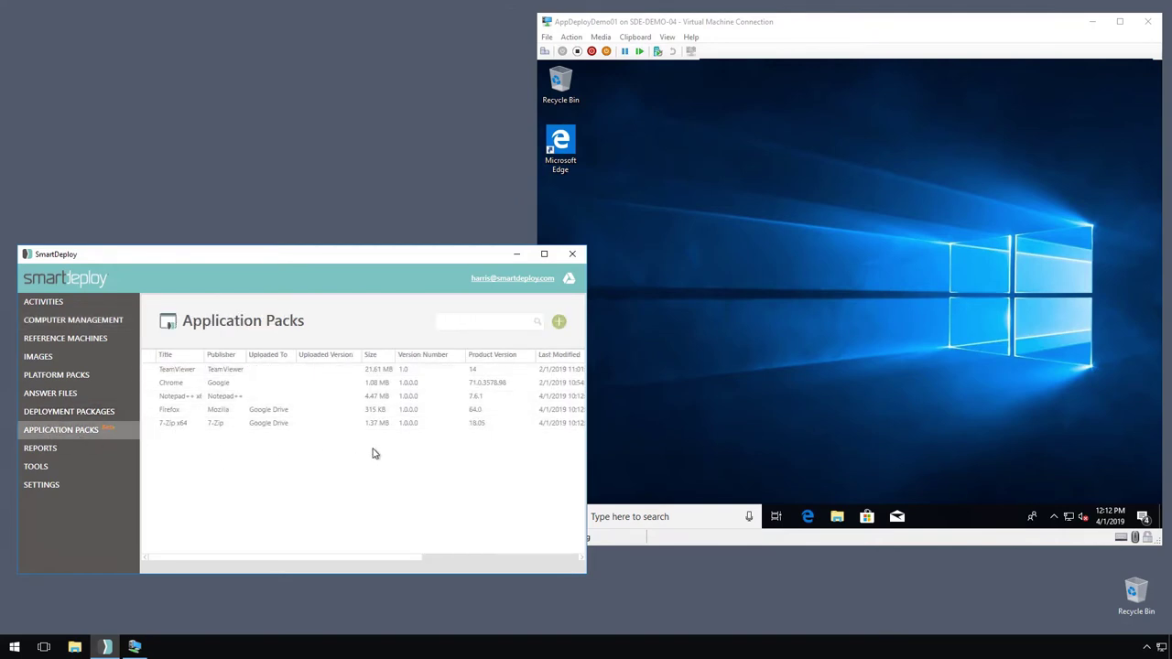
left_click(558, 321)
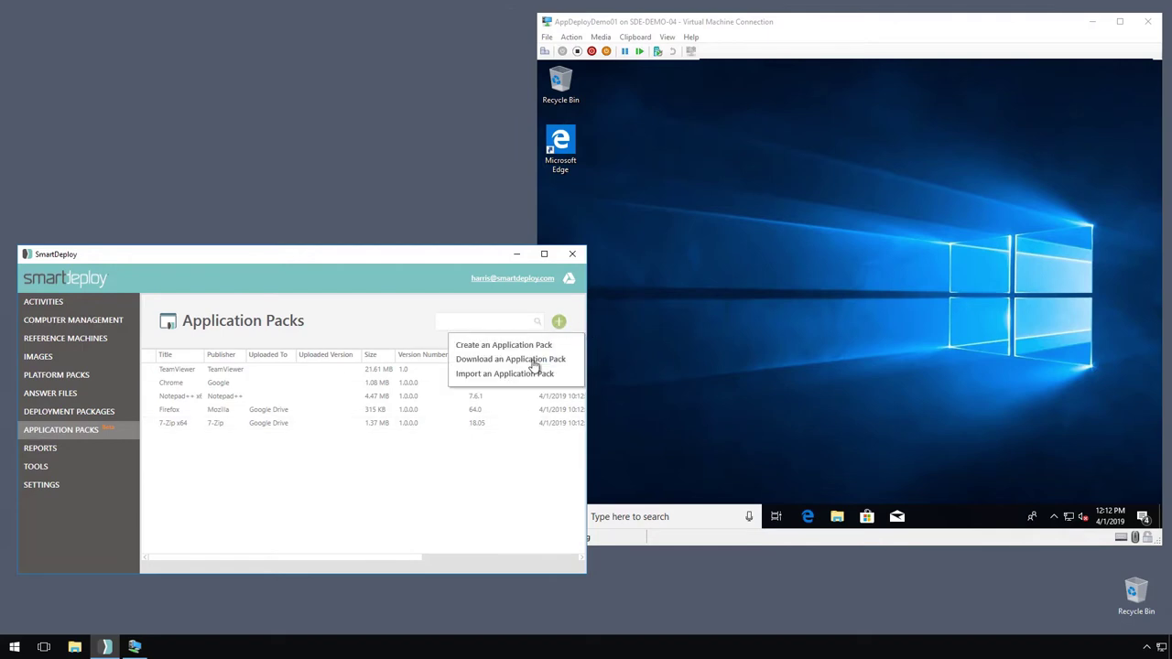
left_click(528, 363)
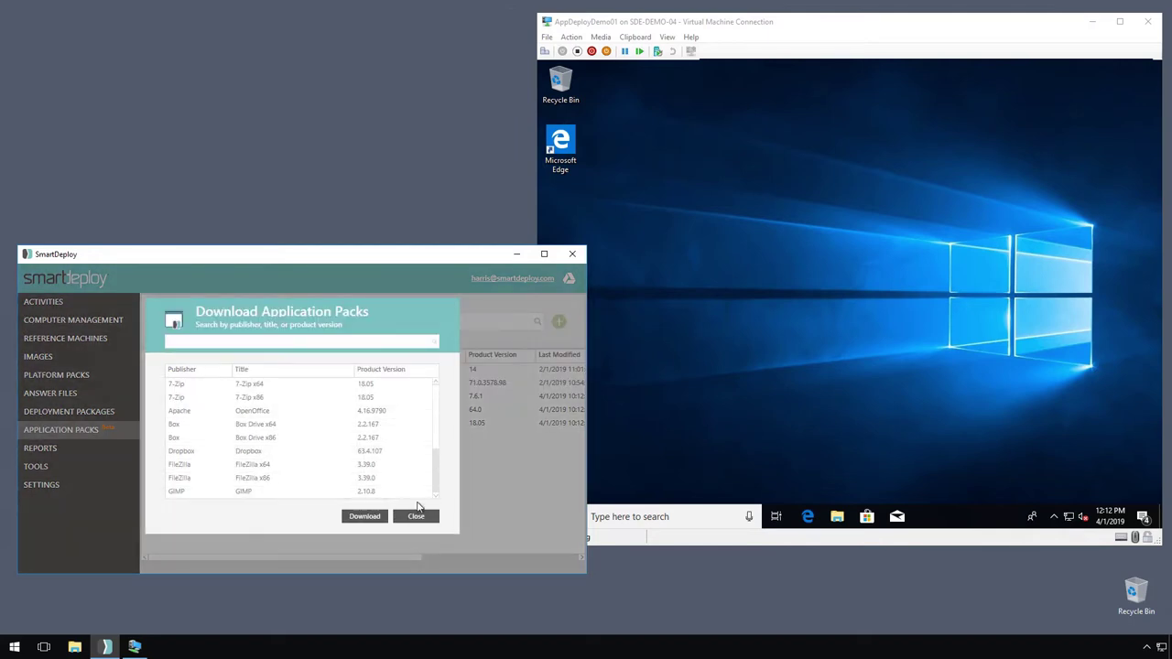
left_click(417, 516)
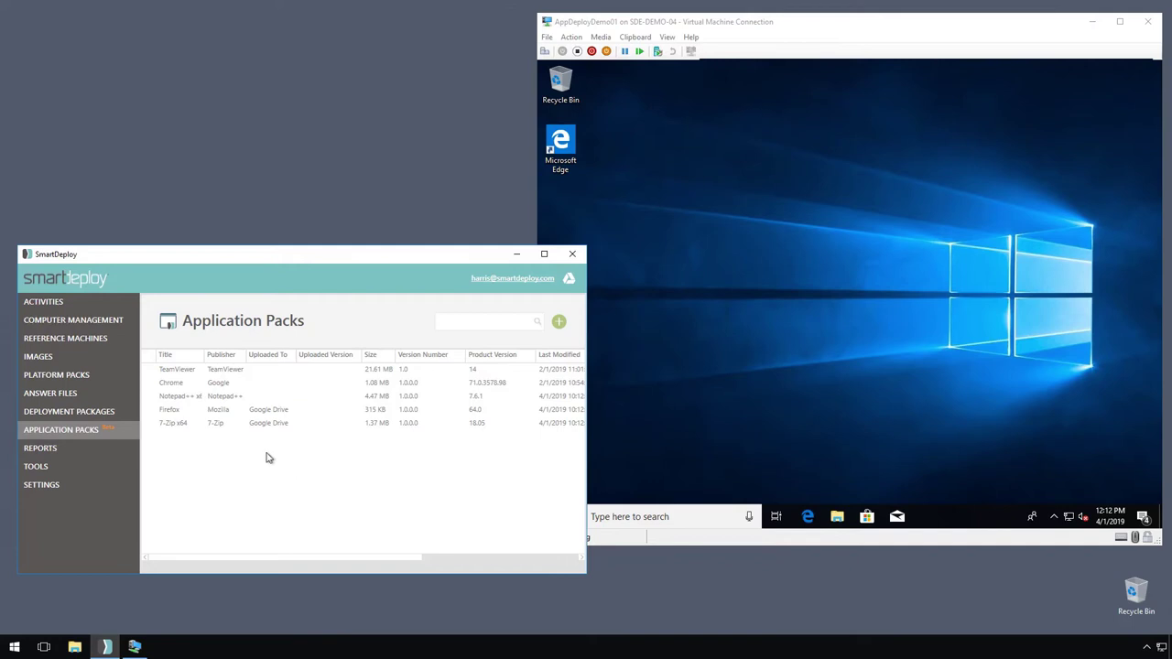
left_click(73, 396)
Step: Edit AppDemo.xml, accepting the image source, network credentials, image and platform pack location defaults
right_click(234, 387)
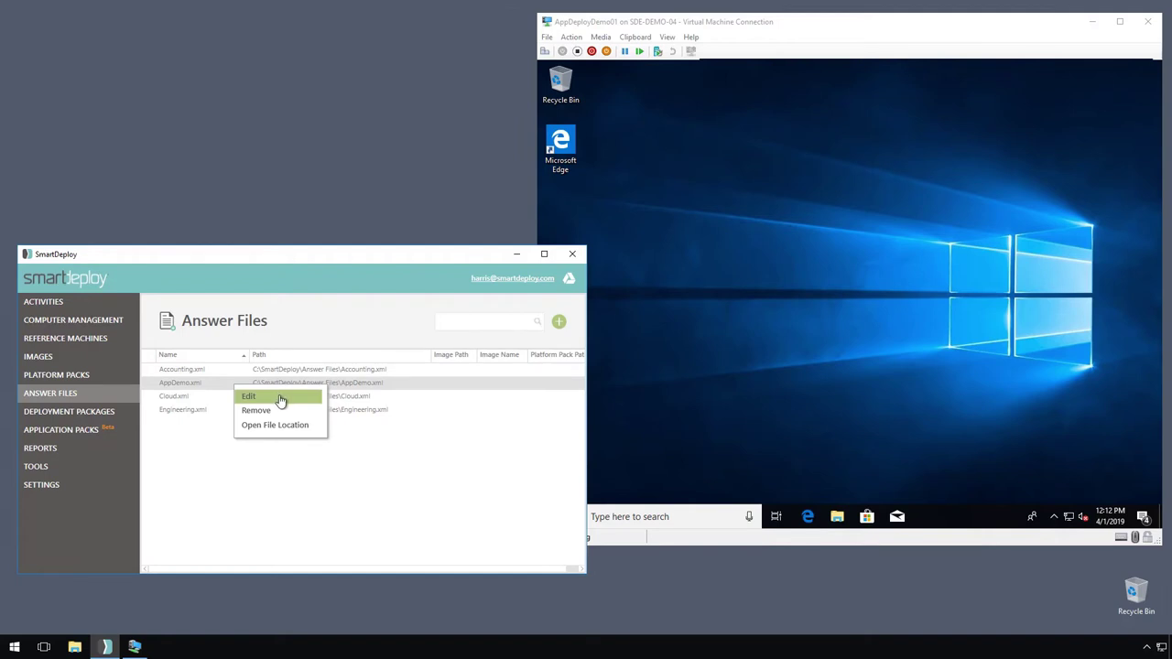
left_click(280, 399)
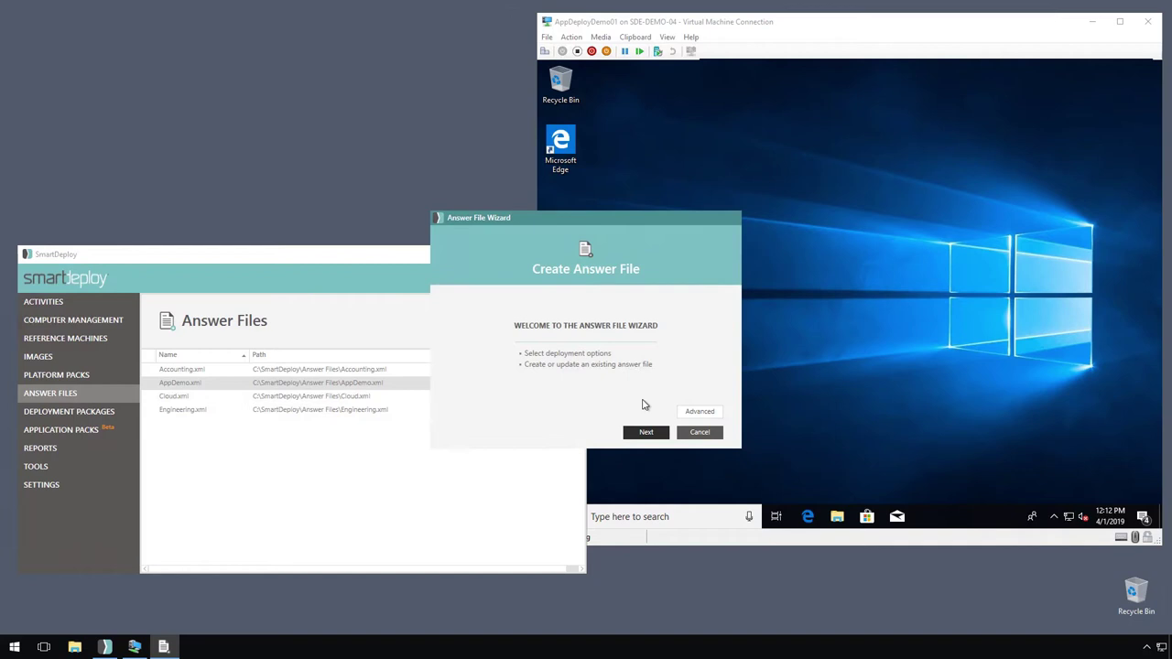
left_click(647, 431)
left_click(646, 434)
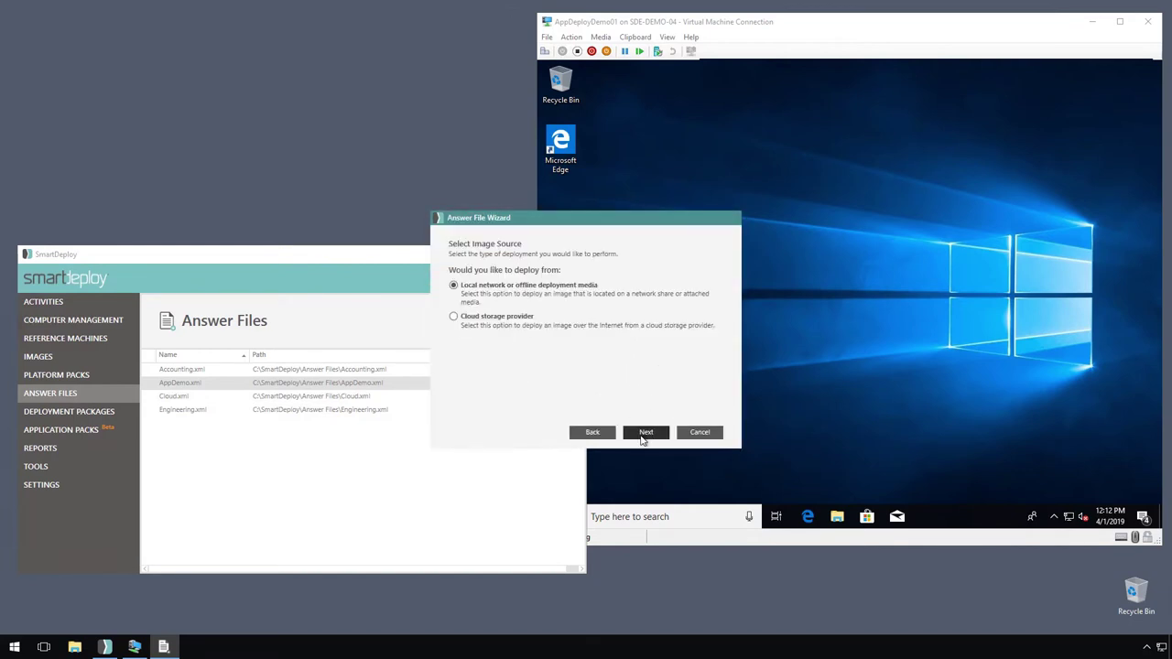
left_click(646, 434)
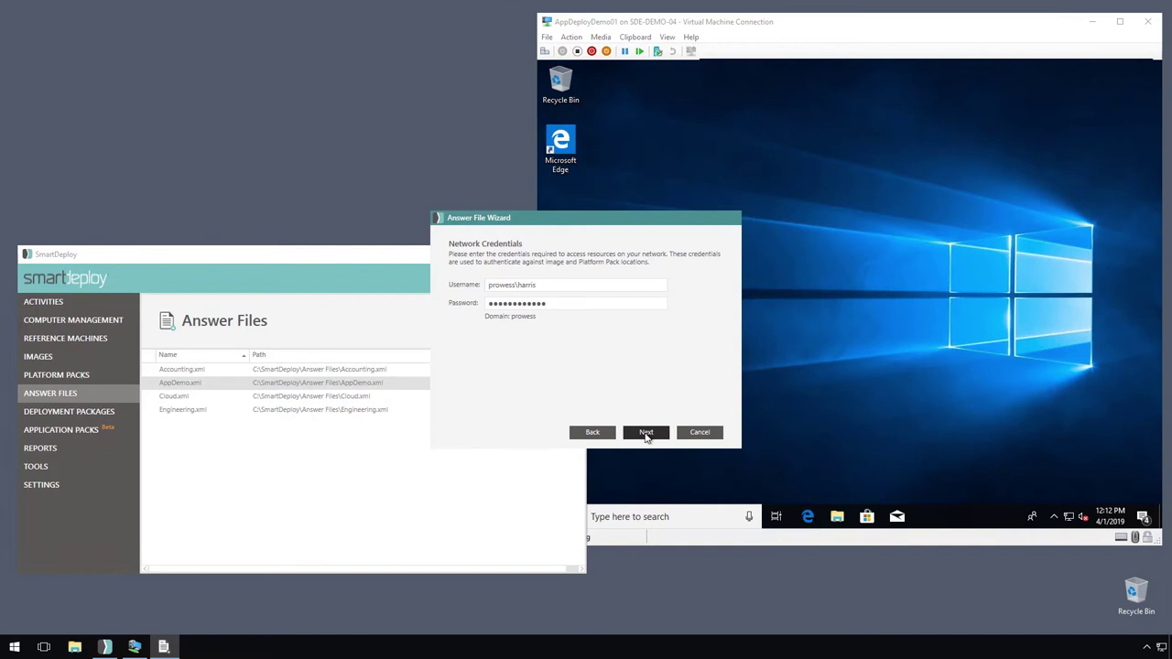
left_click(646, 434)
left_click(641, 434)
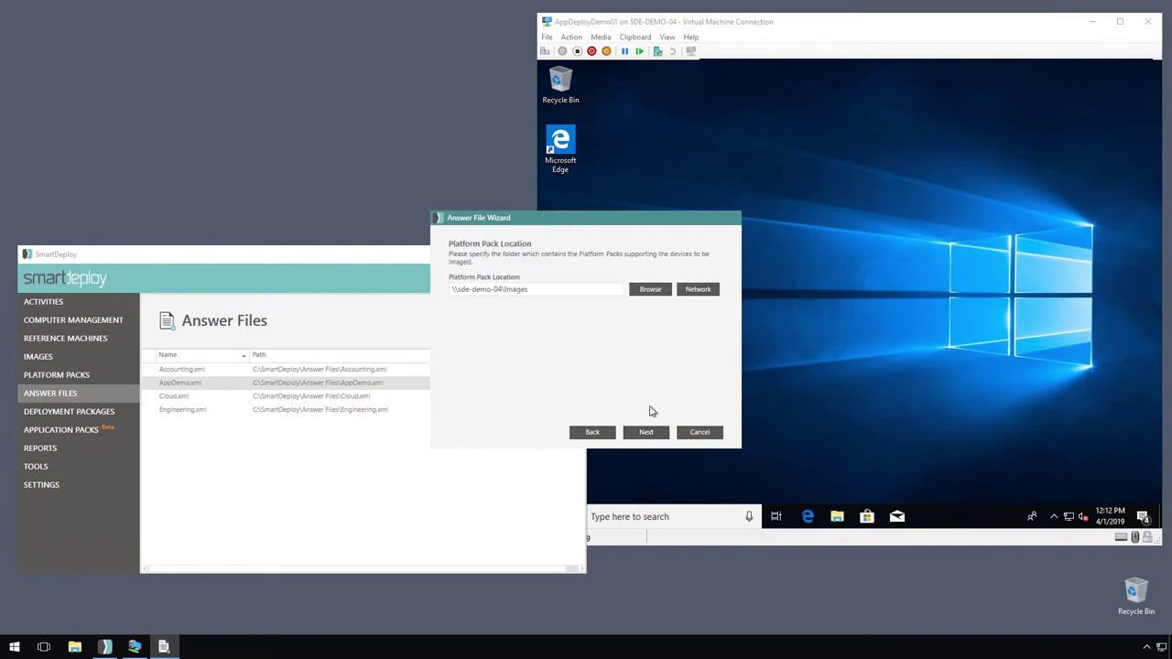
left_click(643, 433)
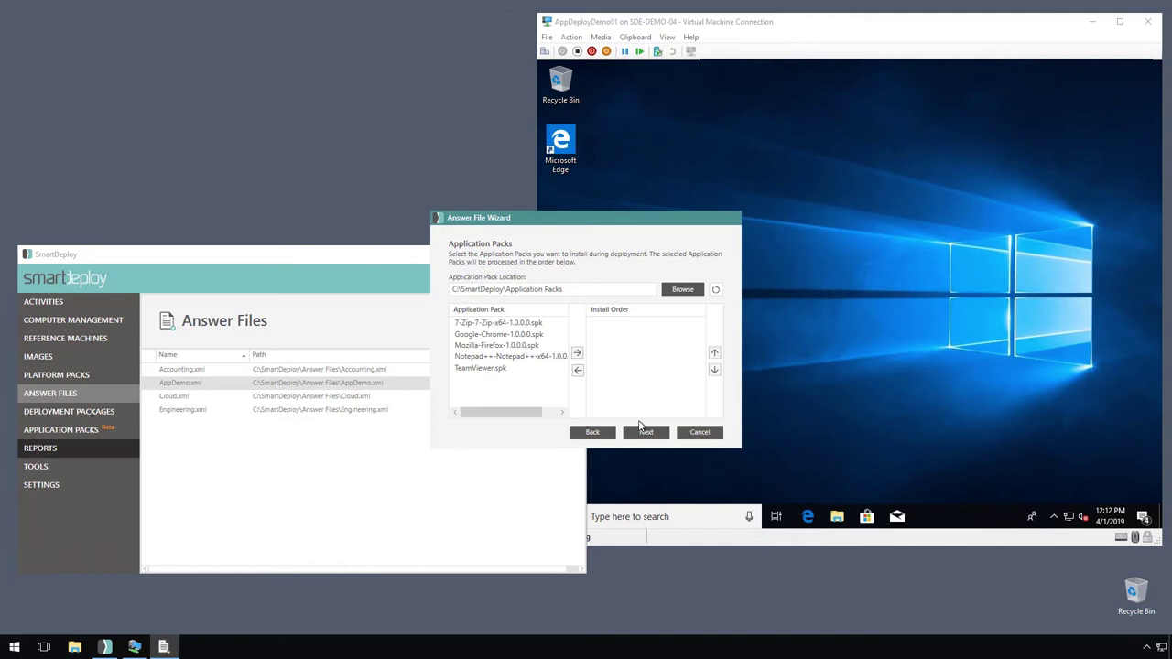
Step: Add Mozilla-Firefox then 7-Zip x64 to the install order, leaving 7-Zip second
left_click(494, 346)
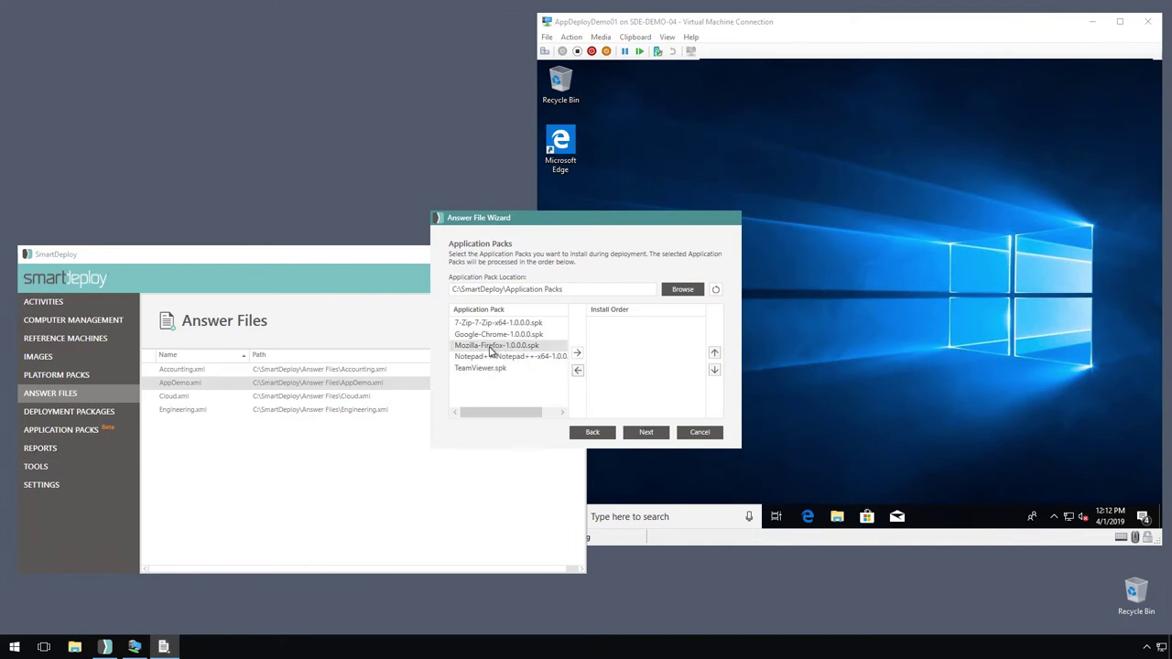
left_click(576, 352)
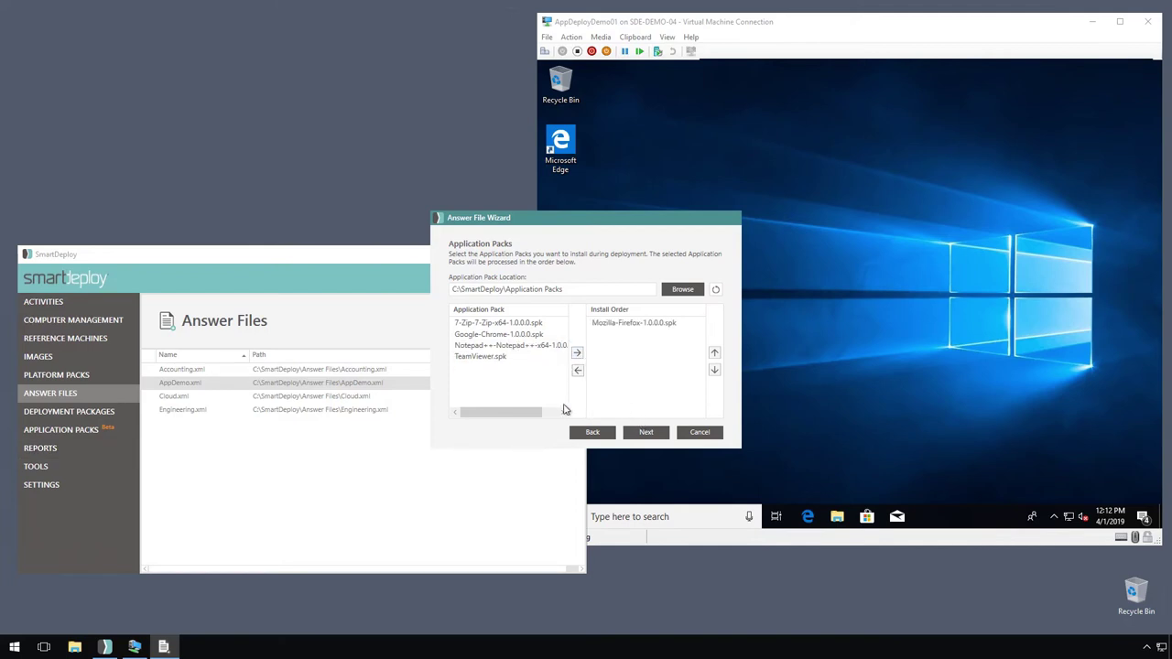
left_click(486, 326)
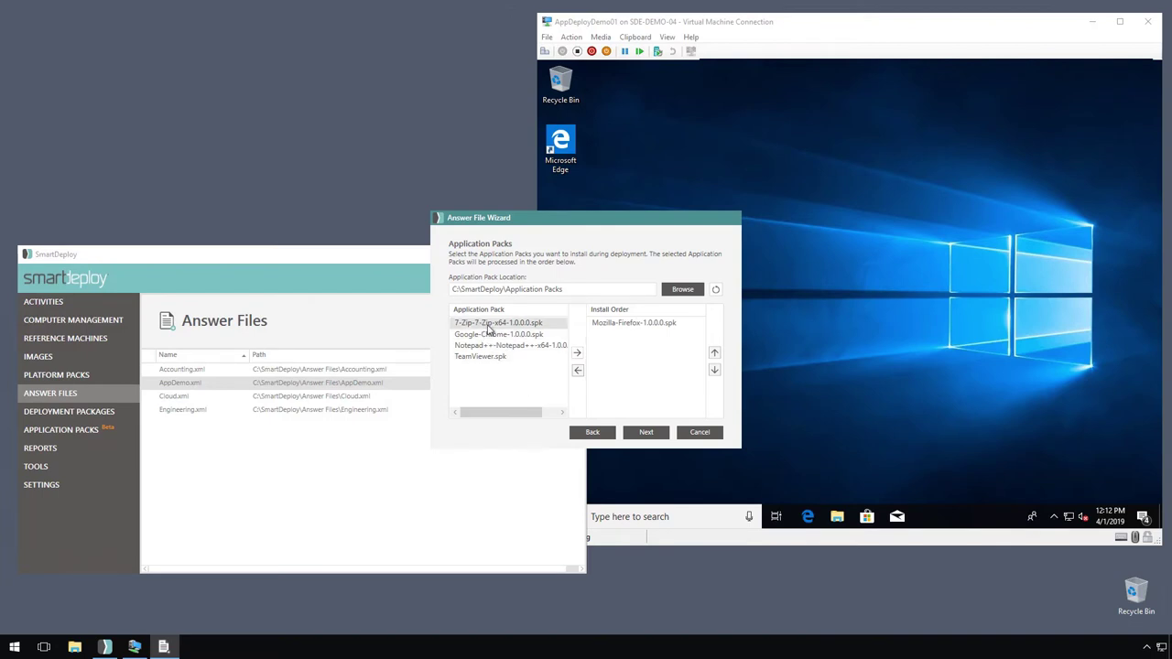
left_click(577, 353)
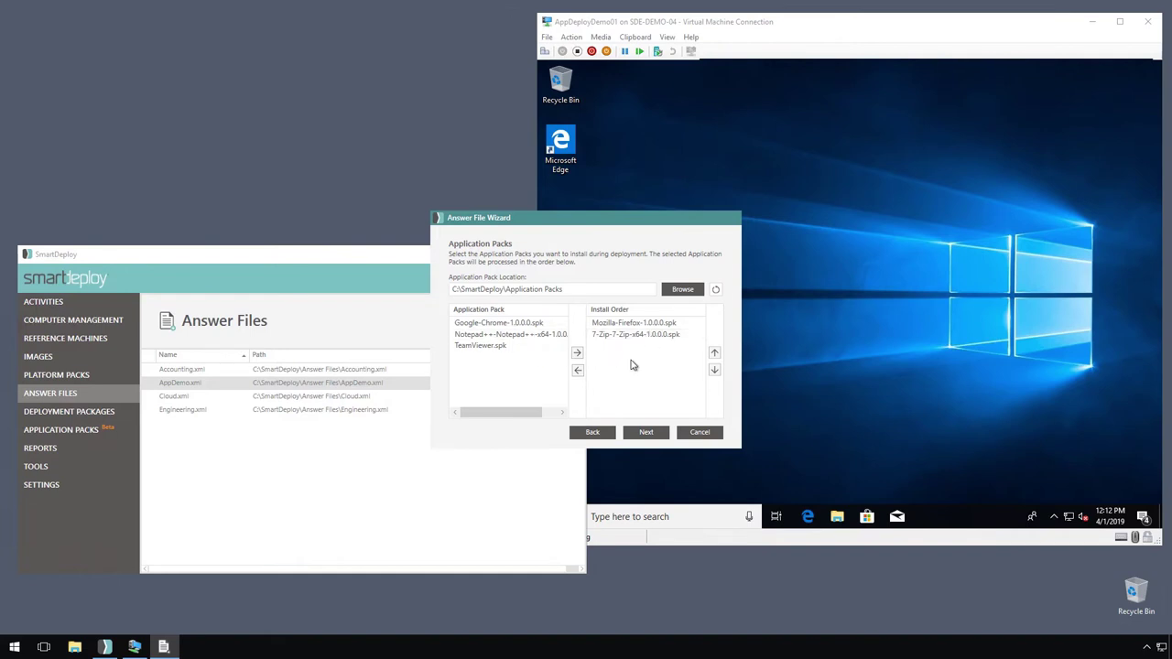
left_click(622, 335)
left_click(716, 355)
left_click(715, 369)
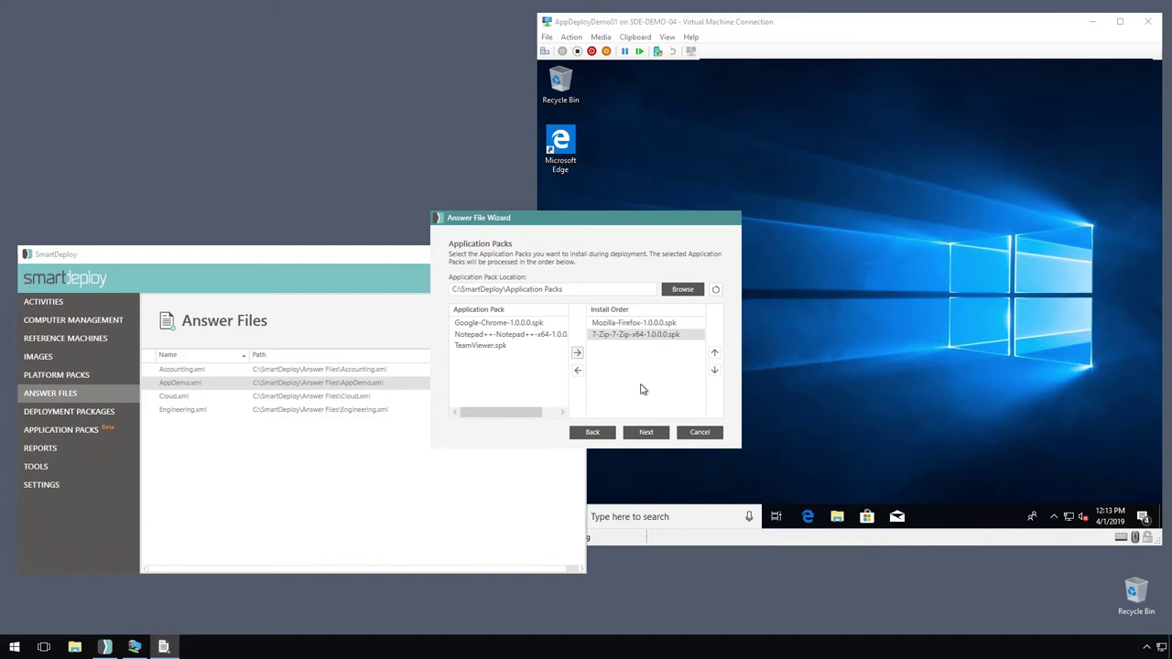
Step: Keep default naming, migration, product key, workgroup and regional settings through to the summary
left_click(650, 433)
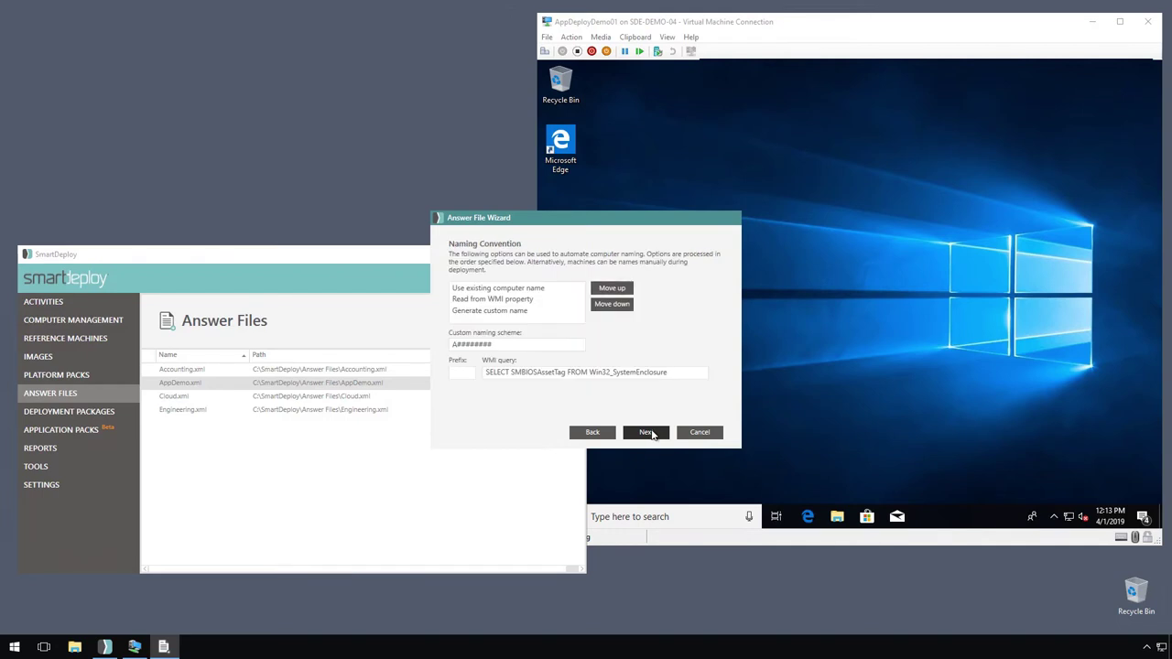
left_click(654, 435)
left_click(655, 436)
left_click(654, 436)
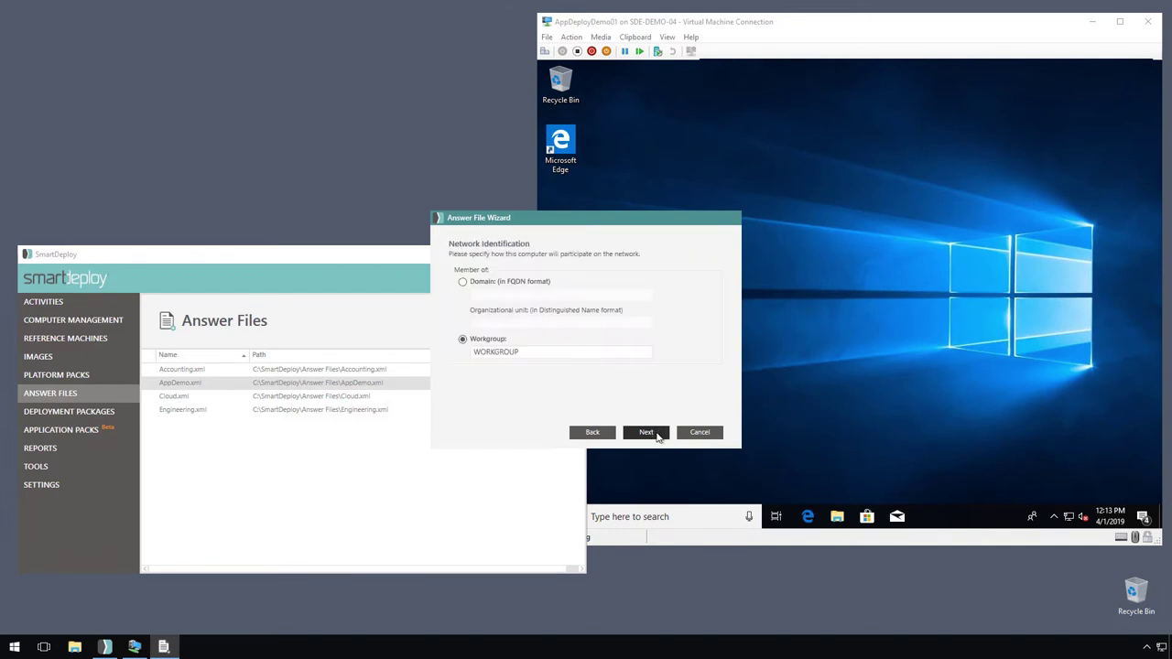
left_click(654, 436)
left_click(655, 436)
left_click(655, 436)
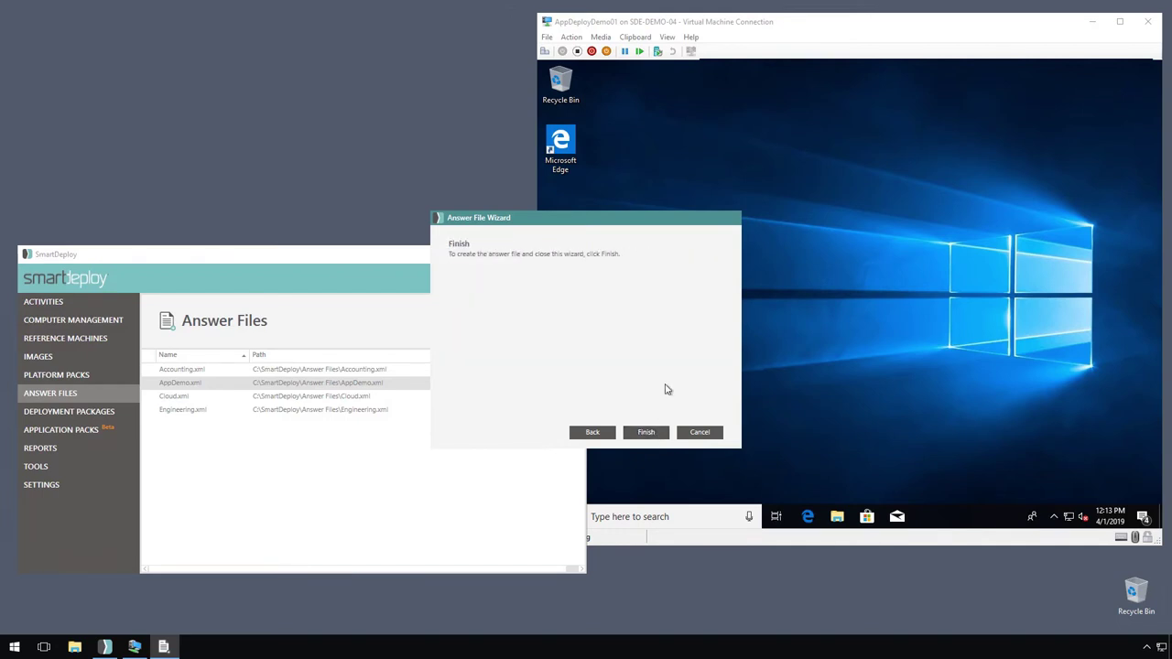
Step: Finish the wizard and save as AppDemo, replacing the existing AppDemo.xml
left_click(643, 432)
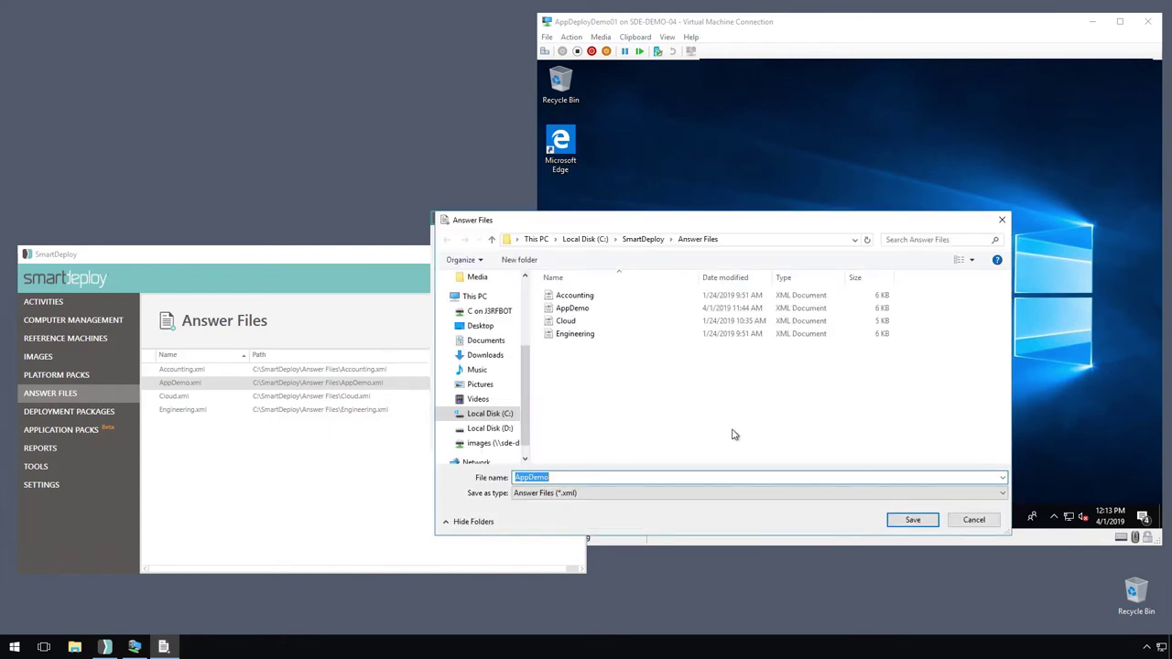
left_click(913, 519)
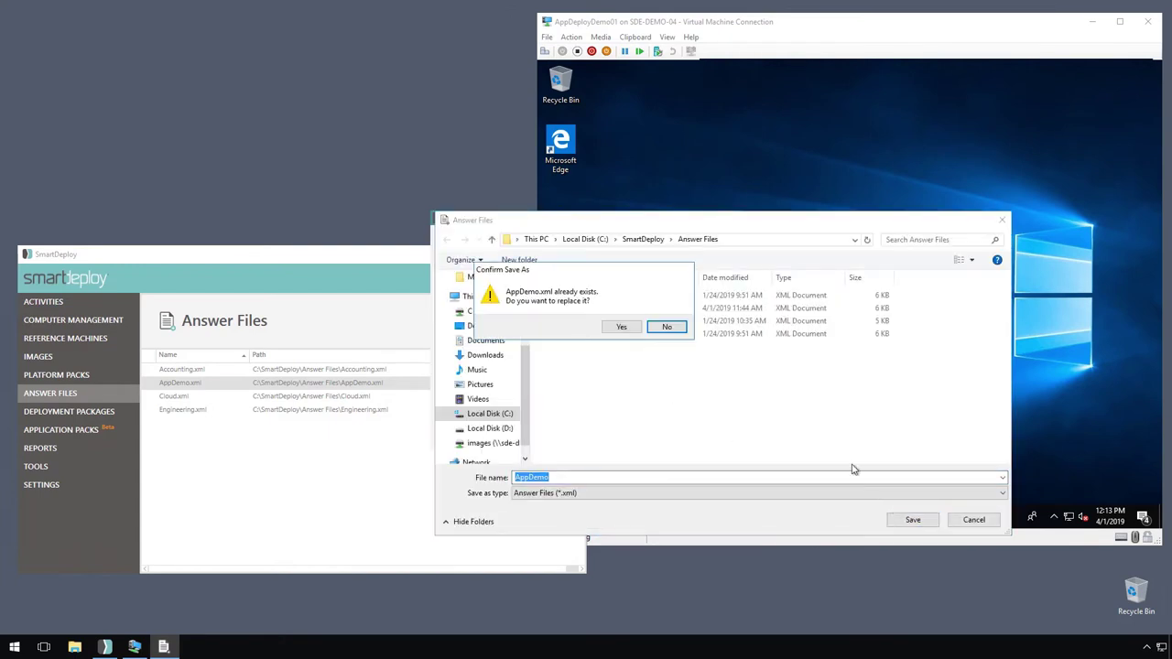
left_click(631, 327)
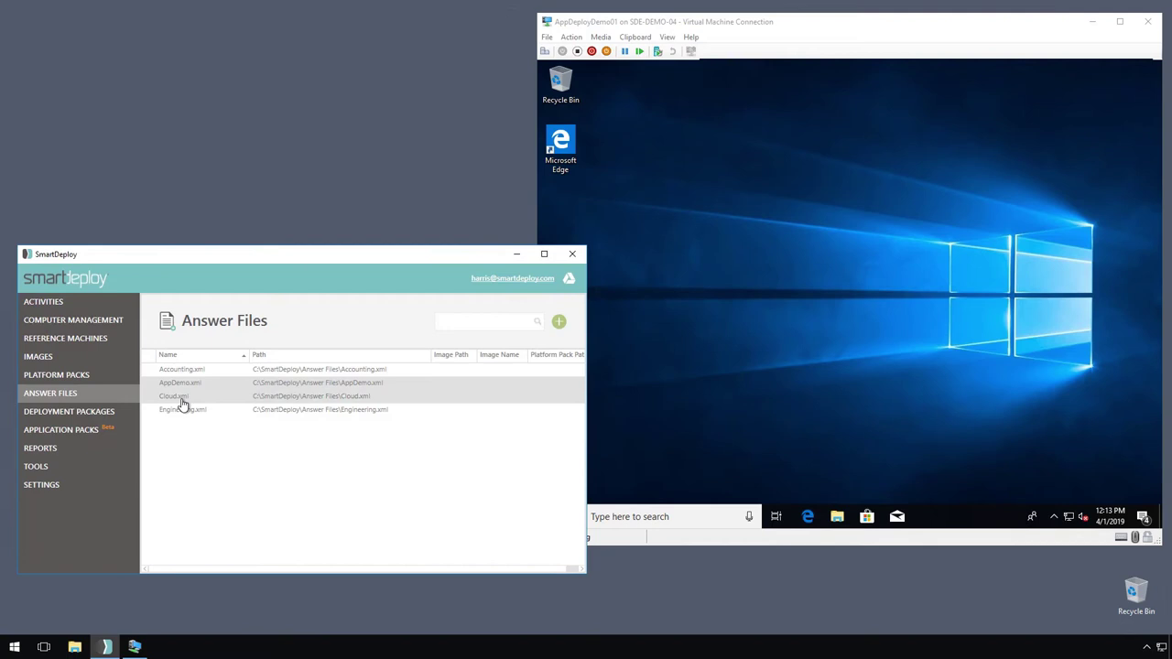
Step: Start a new deployment package with only the MicrosoftHyper-V platform pack selected
left_click(87, 414)
left_click(558, 321)
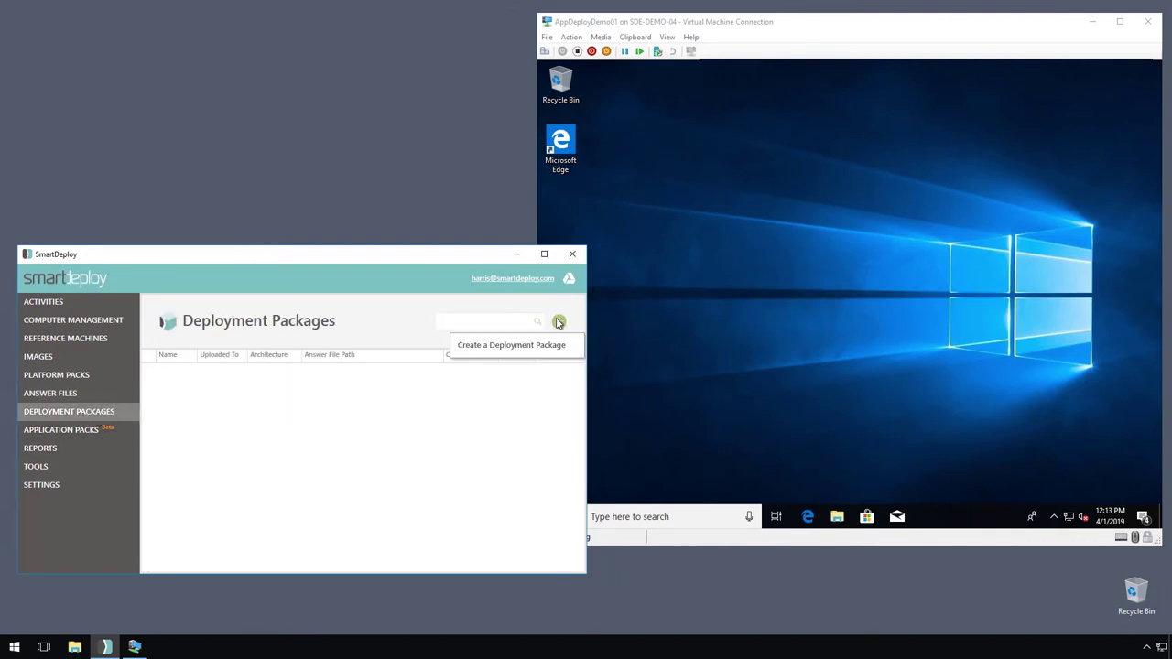
left_click(500, 351)
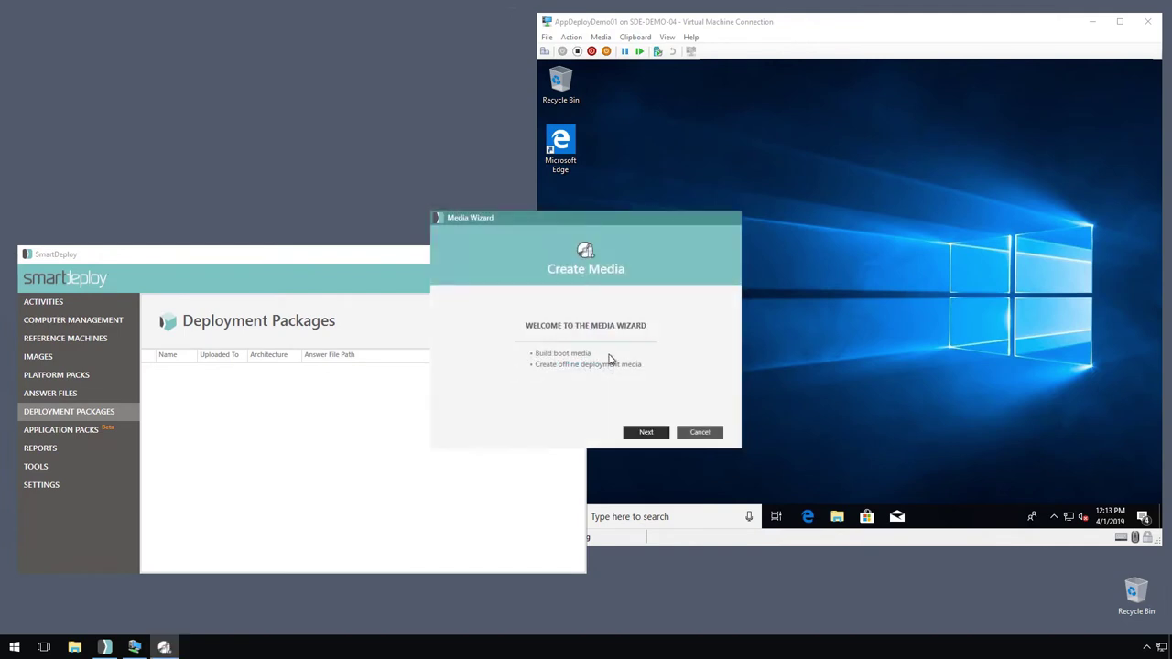
left_click(647, 431)
left_click(646, 431)
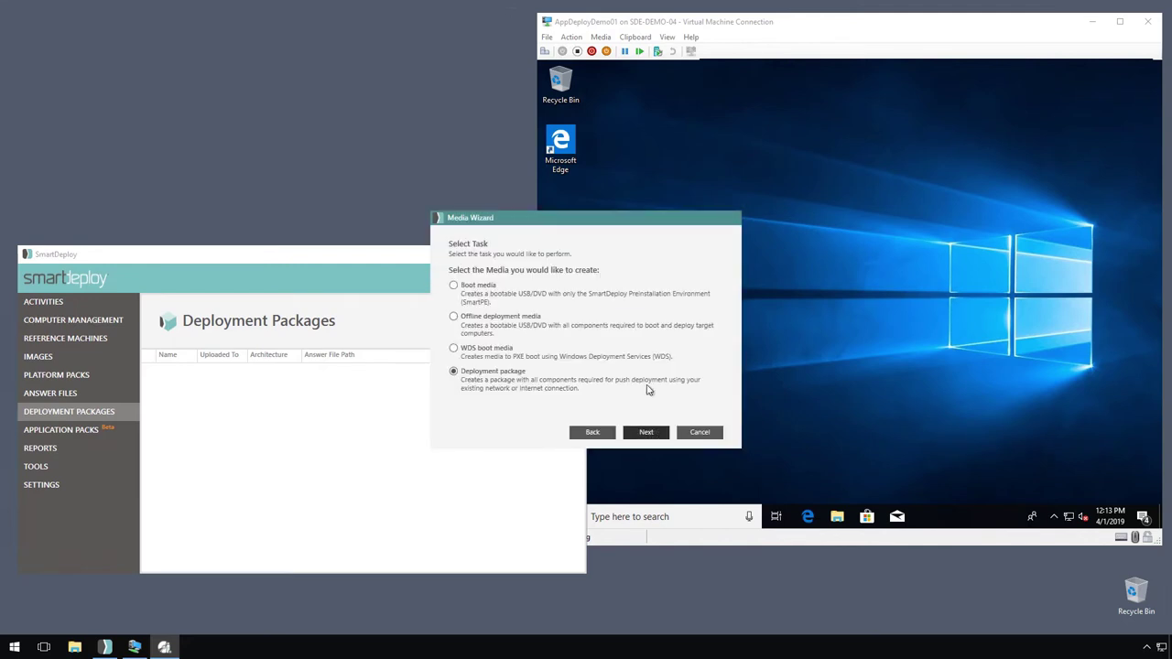
left_click(641, 435)
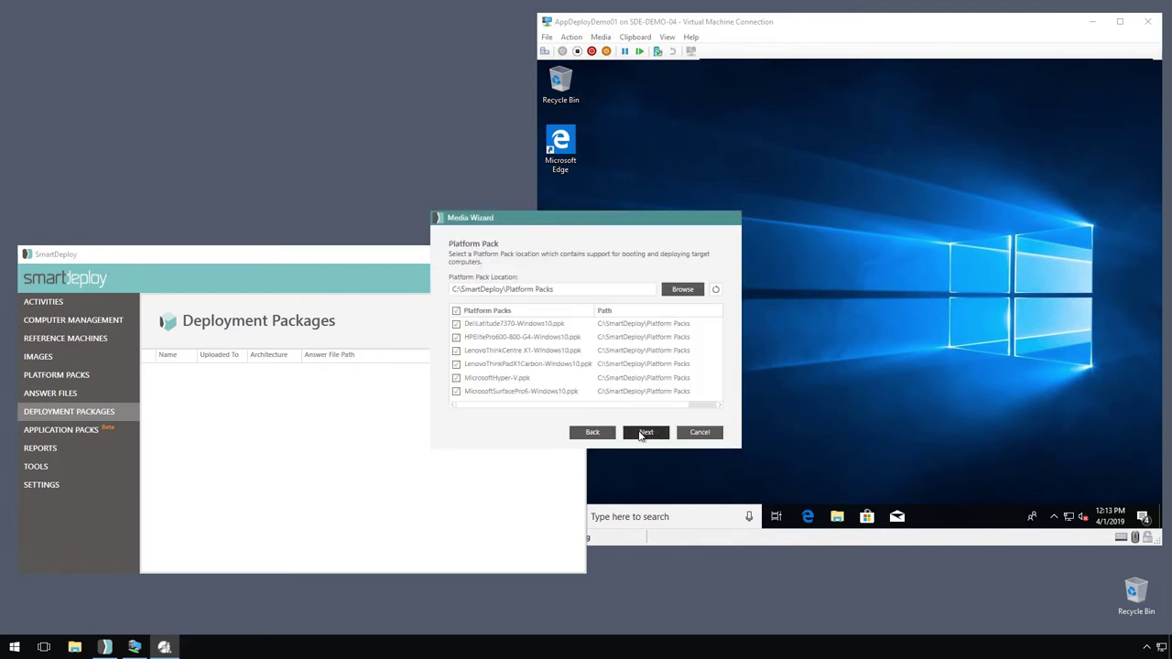
left_click(456, 311)
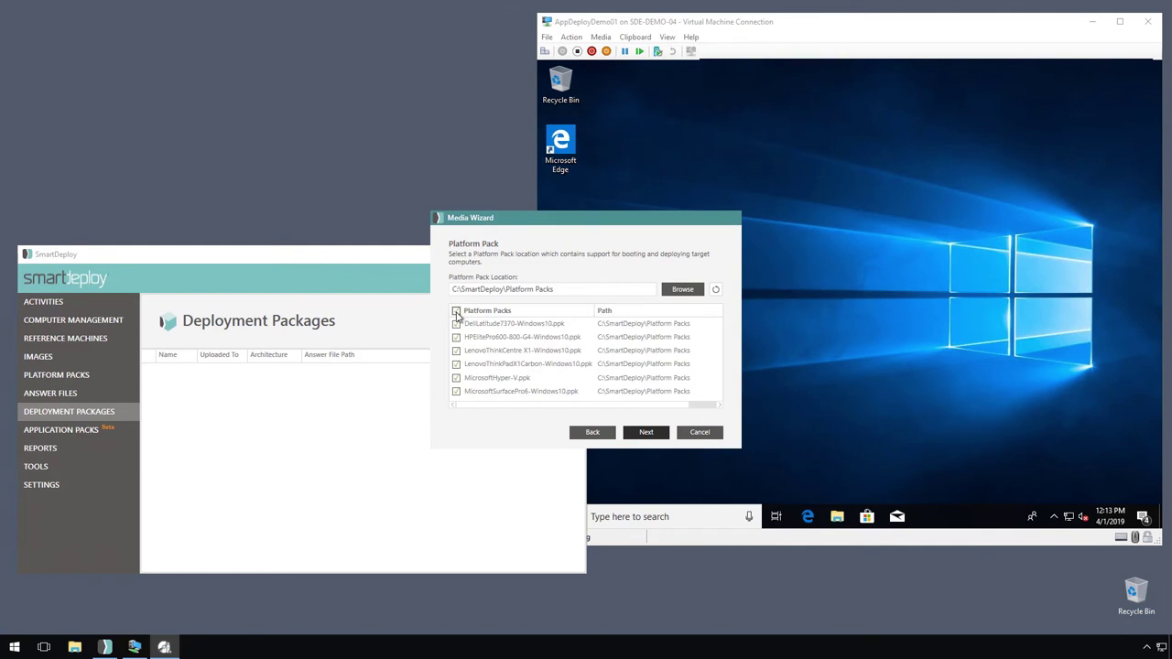
left_click(455, 378)
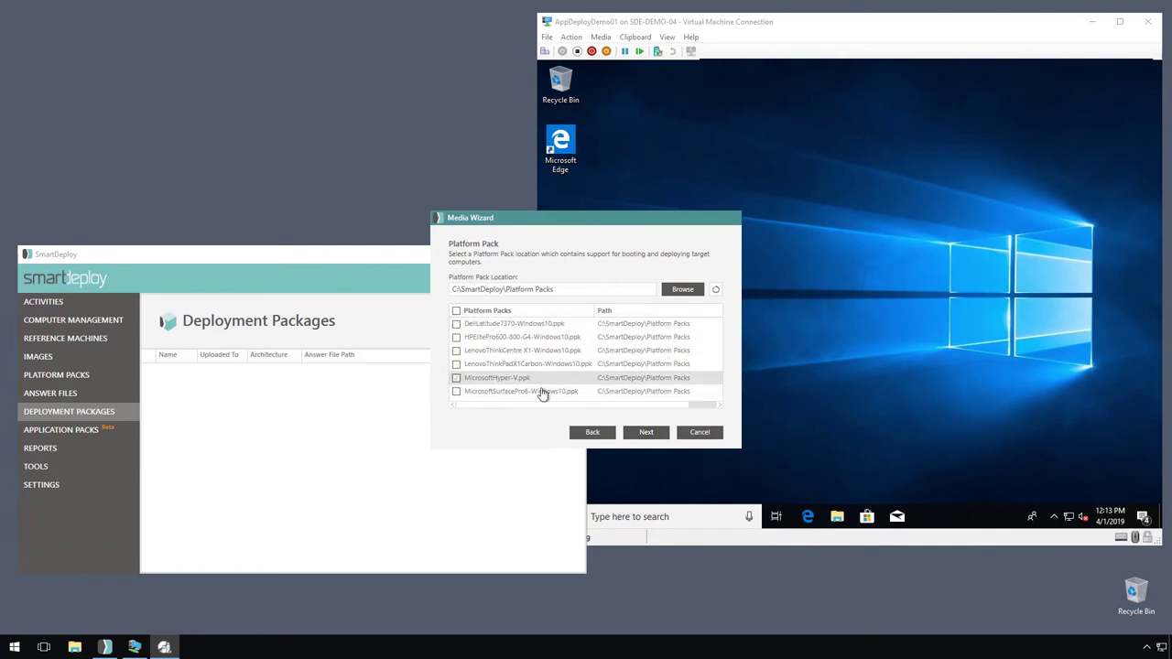
left_click(661, 435)
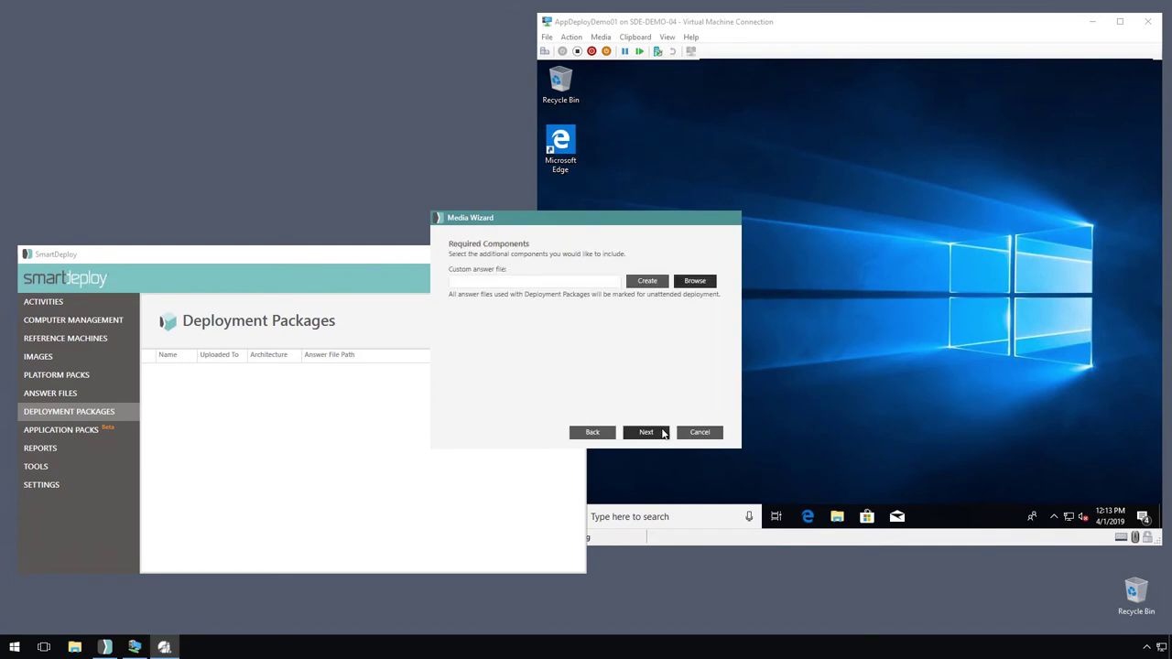
Step: Attach the AppDemo.xml answer file, keep the name AppDemo, and create the package
left_click(695, 282)
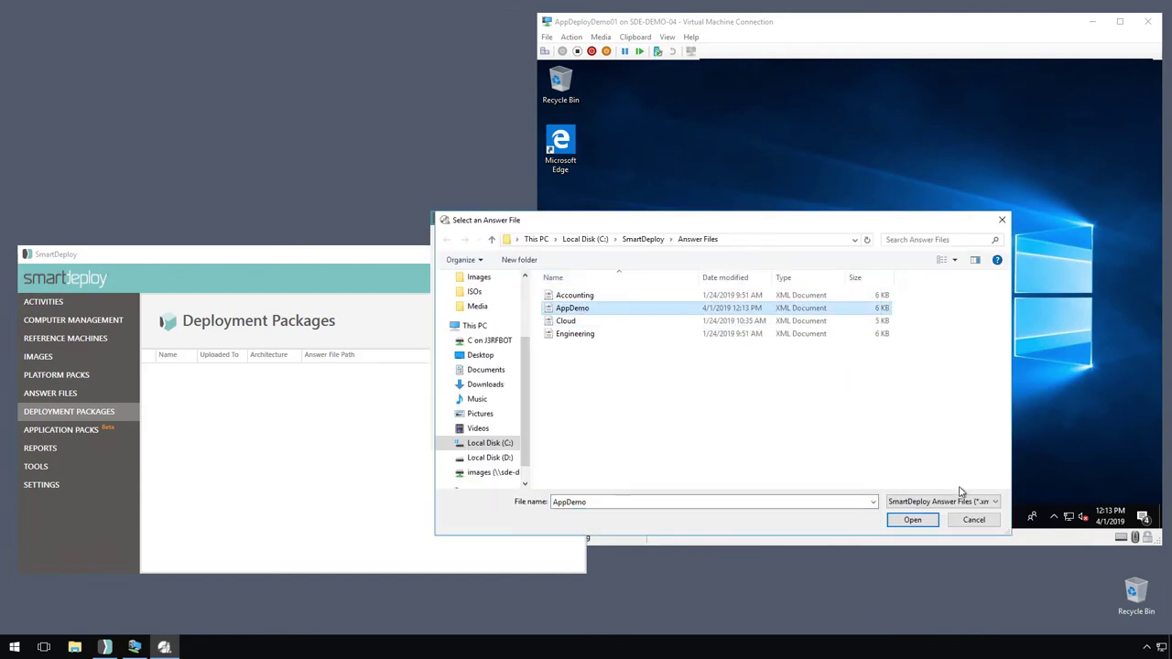
left_click(912, 519)
left_click(665, 431)
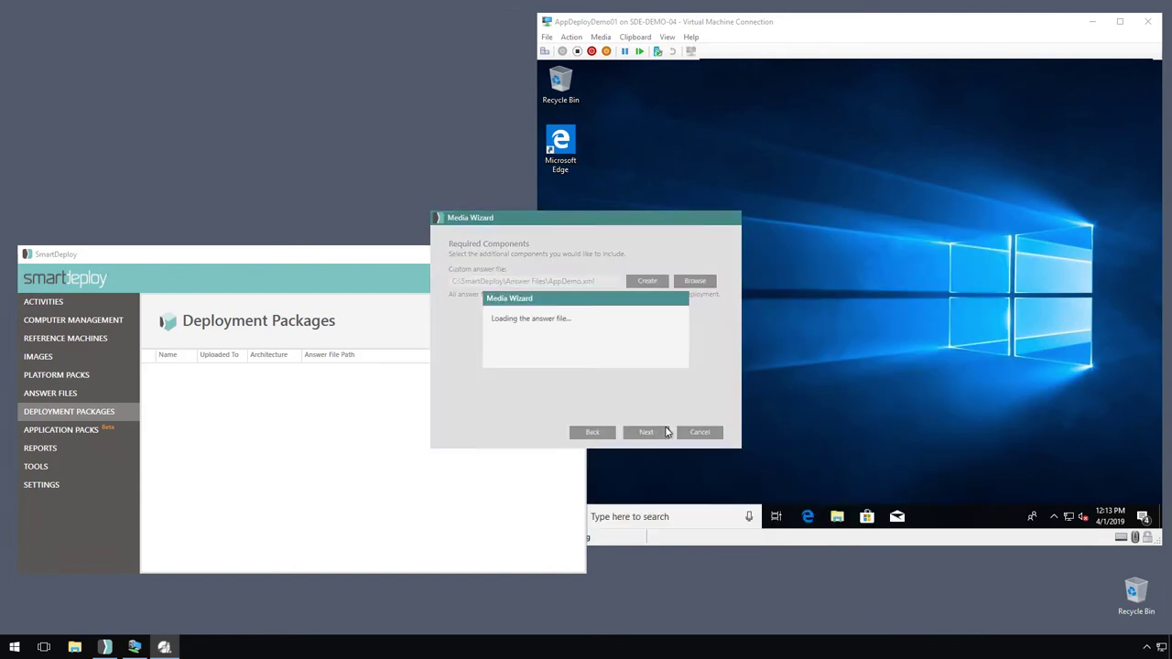
left_click(647, 433)
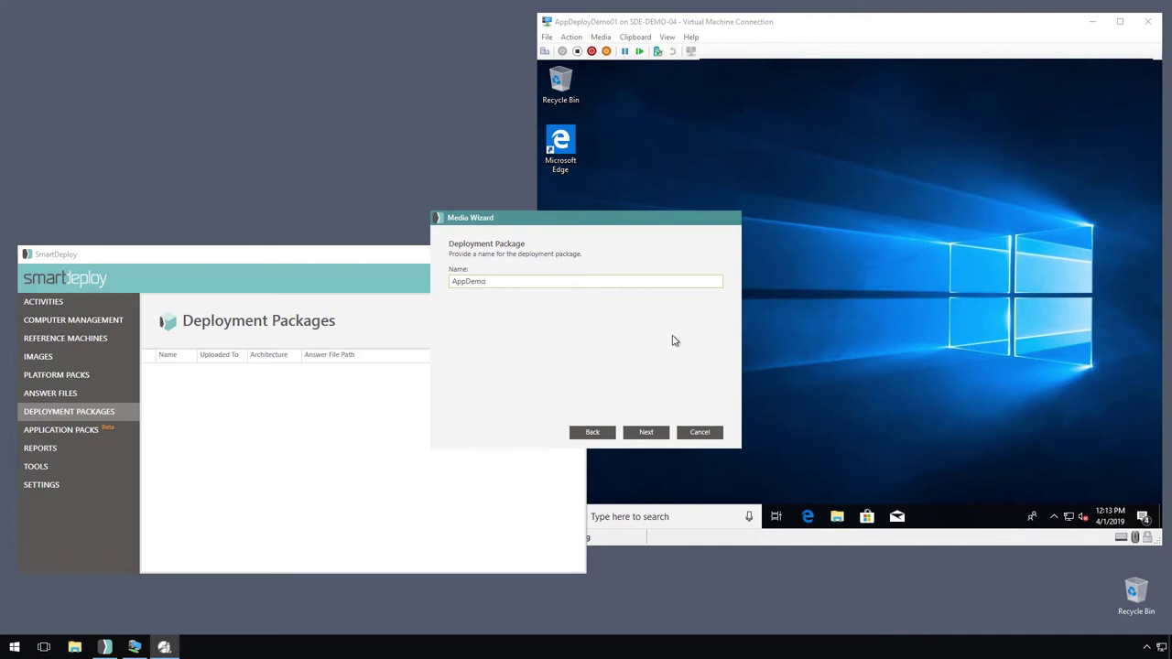
left_click(647, 433)
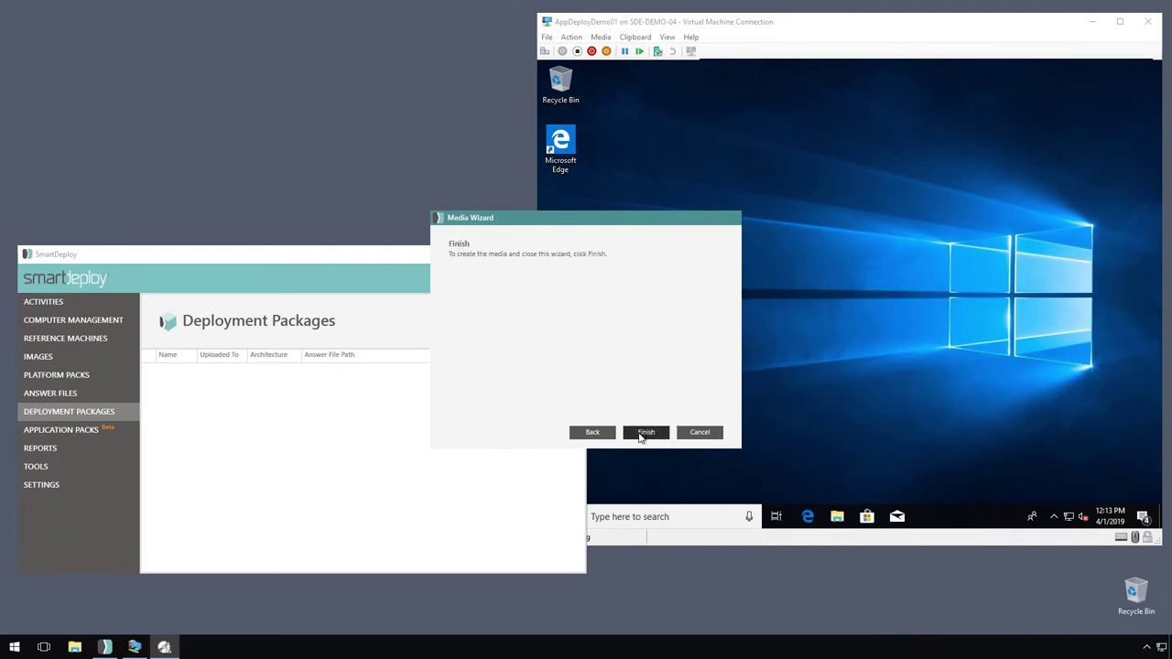
left_click(644, 433)
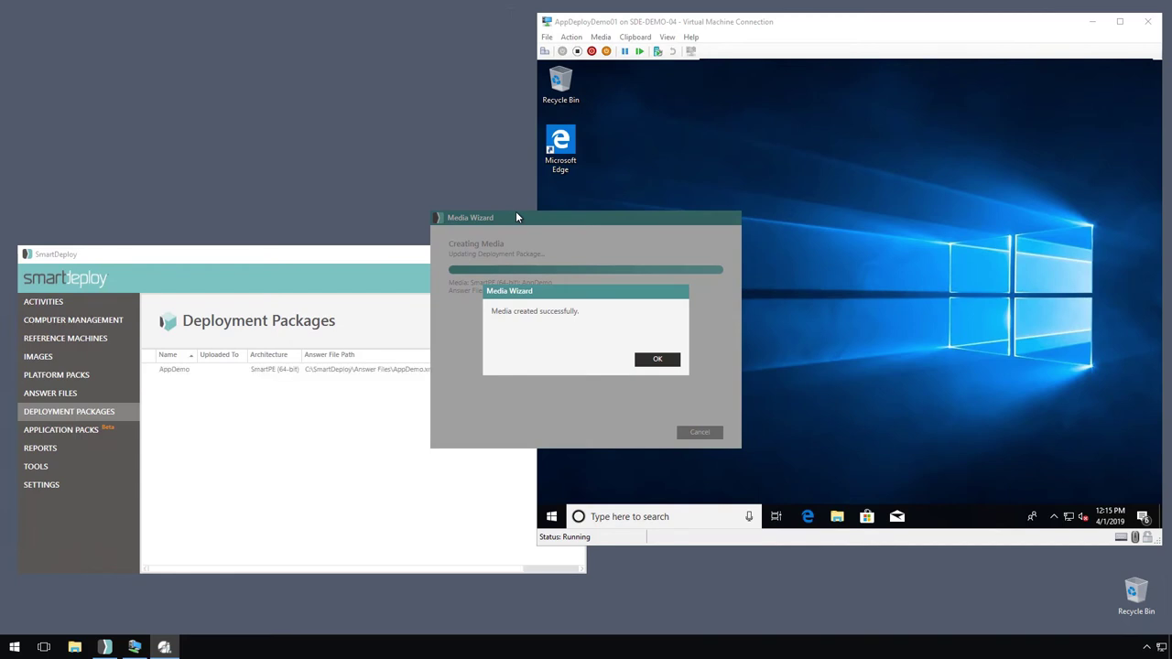
Step: Dismiss the media-created message and return to the All Computers list
left_click(655, 360)
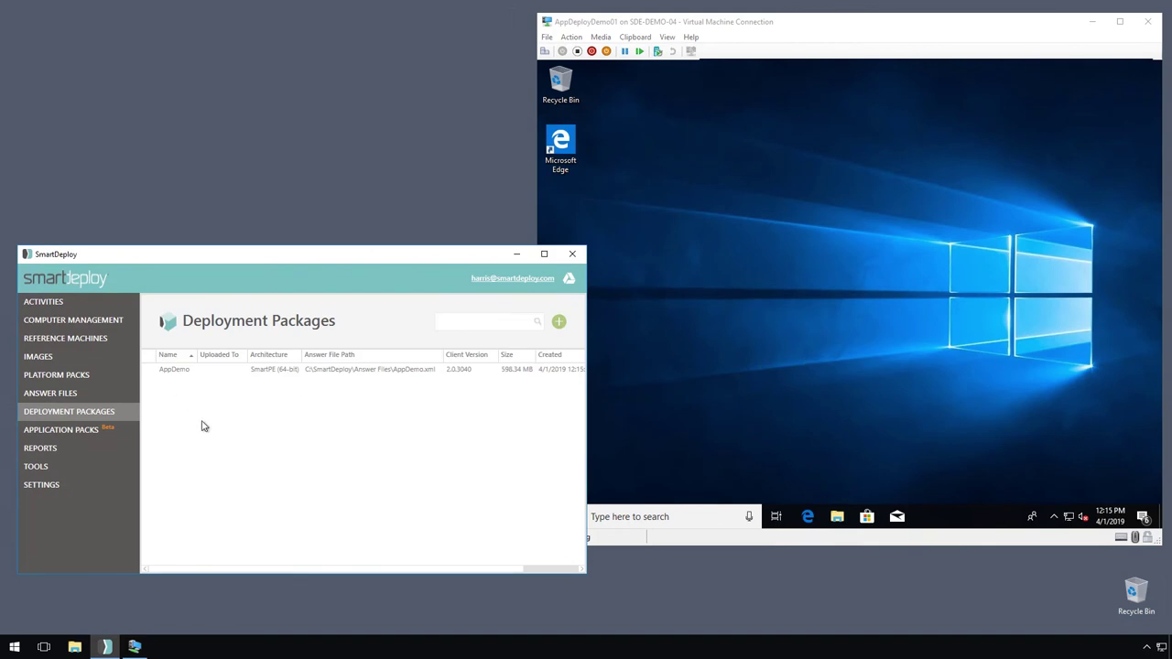
left_click(59, 324)
left_click(172, 325)
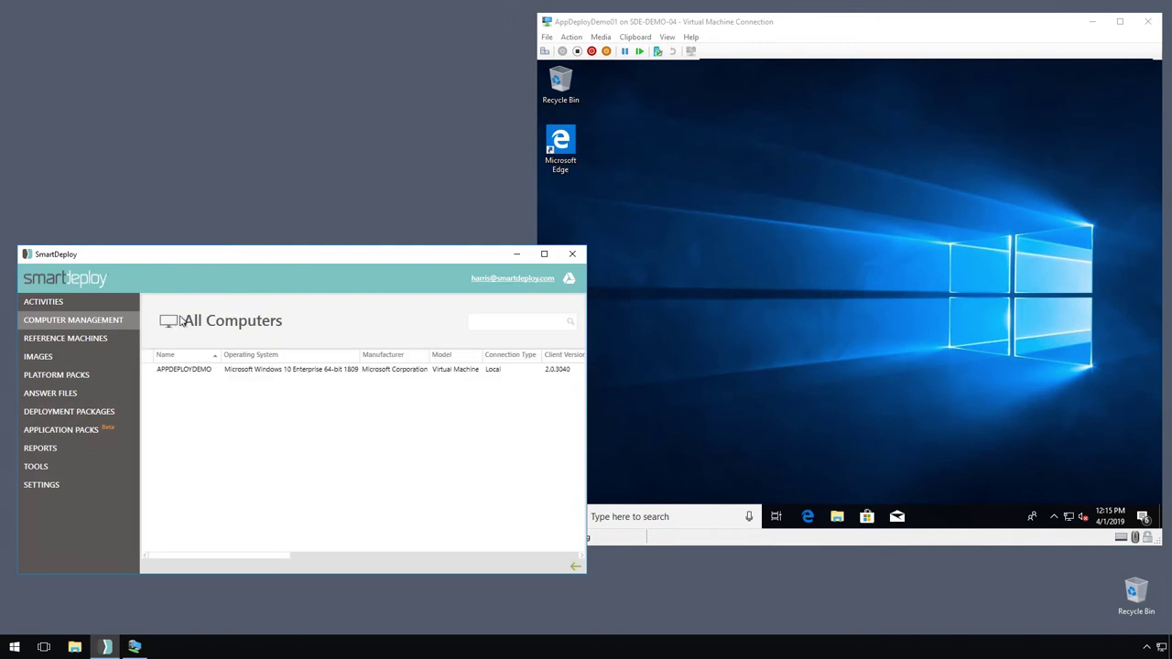
Step: Deploy the AppDemo package now to APPDEPLOYDEMO and confirm the deployment
right_click(206, 373)
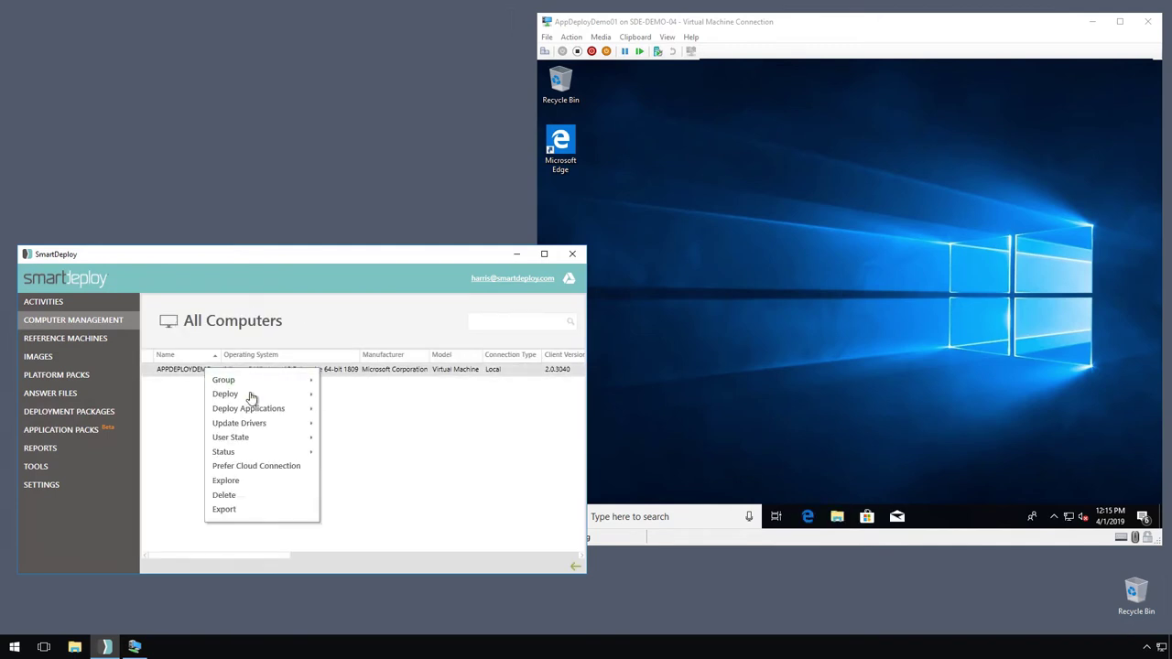
mouse_move(250, 395)
left_click(333, 396)
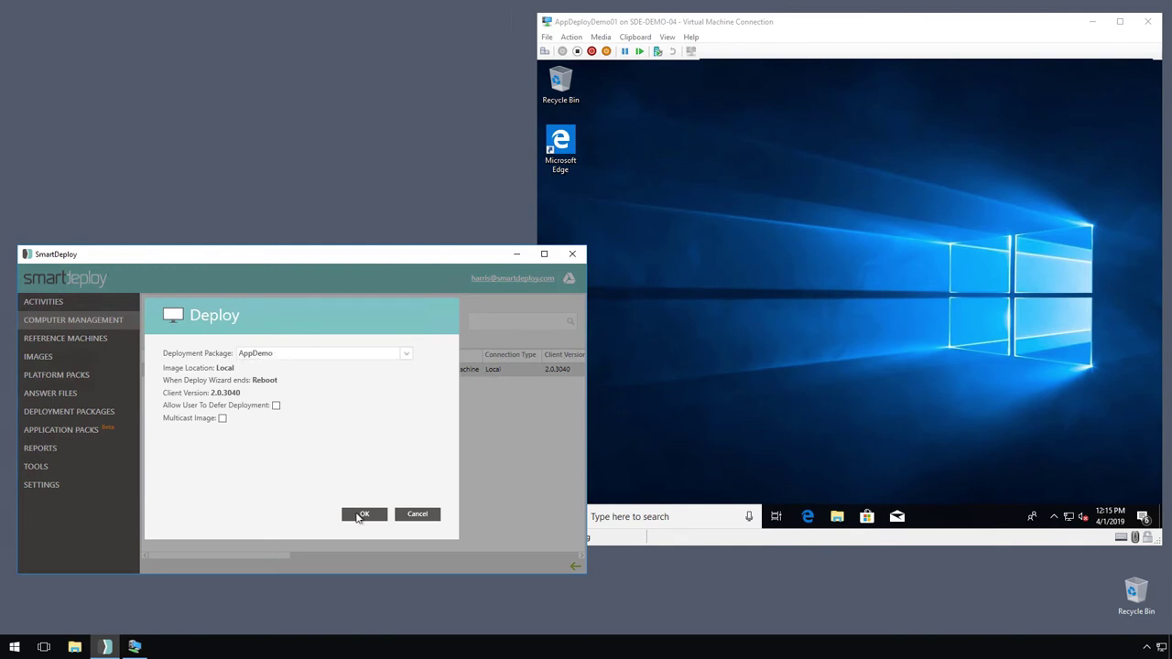
left_click(360, 516)
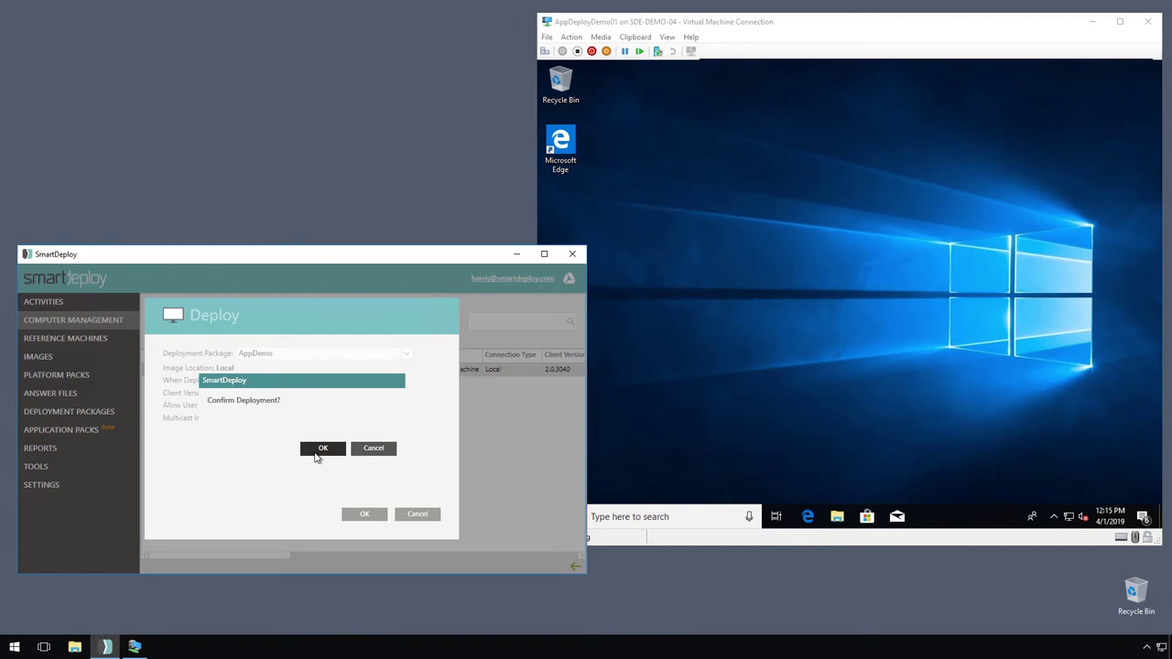
left_click(322, 449)
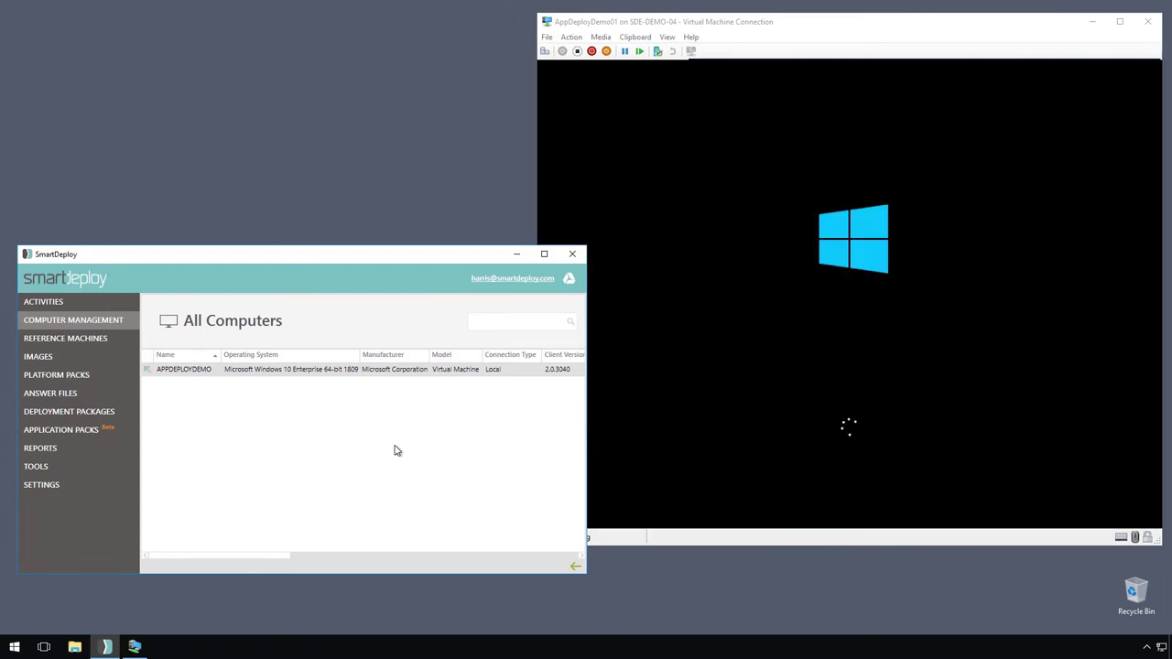
Step: Bring the VM window forward and dismiss its network discovery prompt
left_click(822, 24)
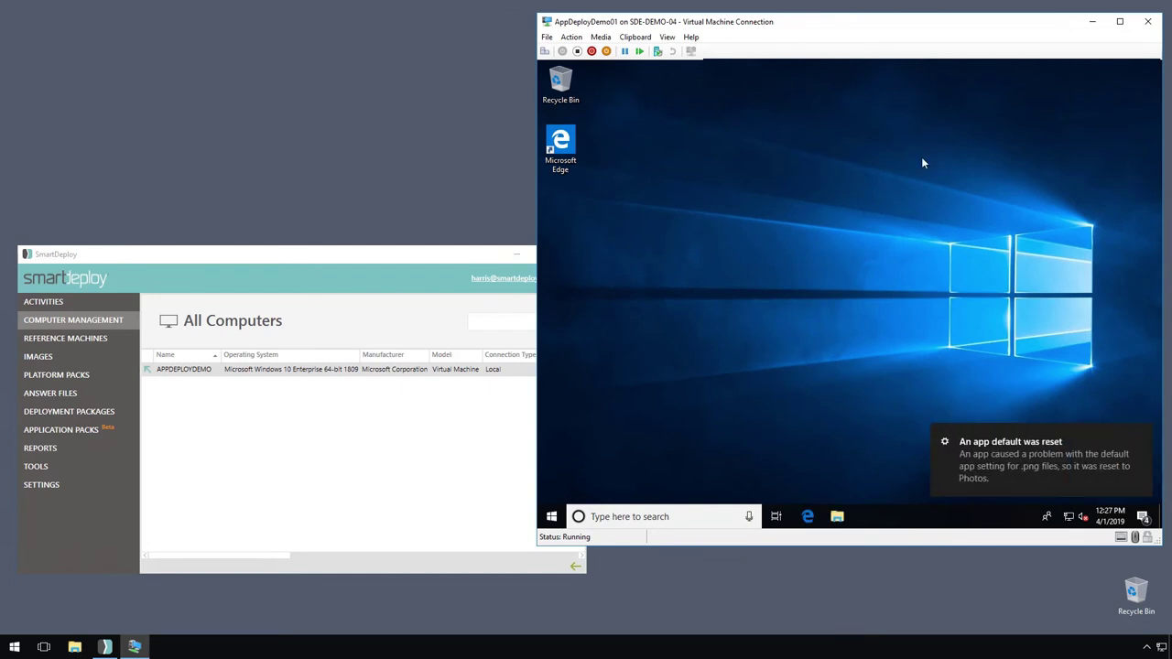
left_click(1145, 438)
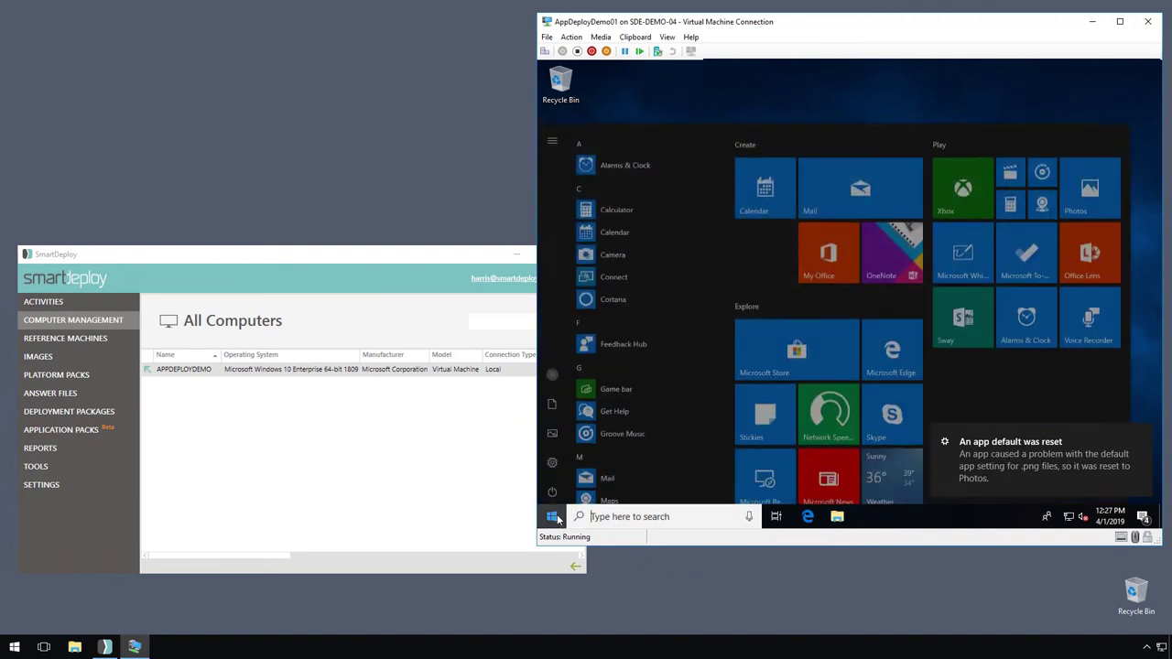
Step: Search 'add remove' from Start to open Apps & features and scroll its app list
left_click(559, 516)
type("add remove")
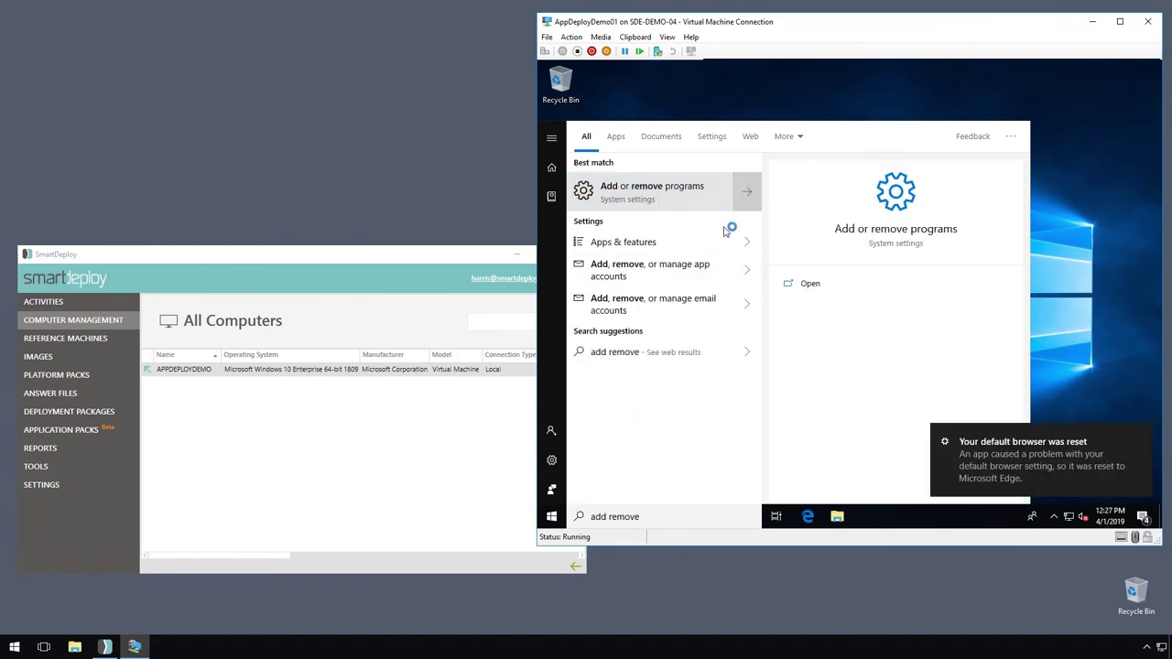
left_click(720, 236)
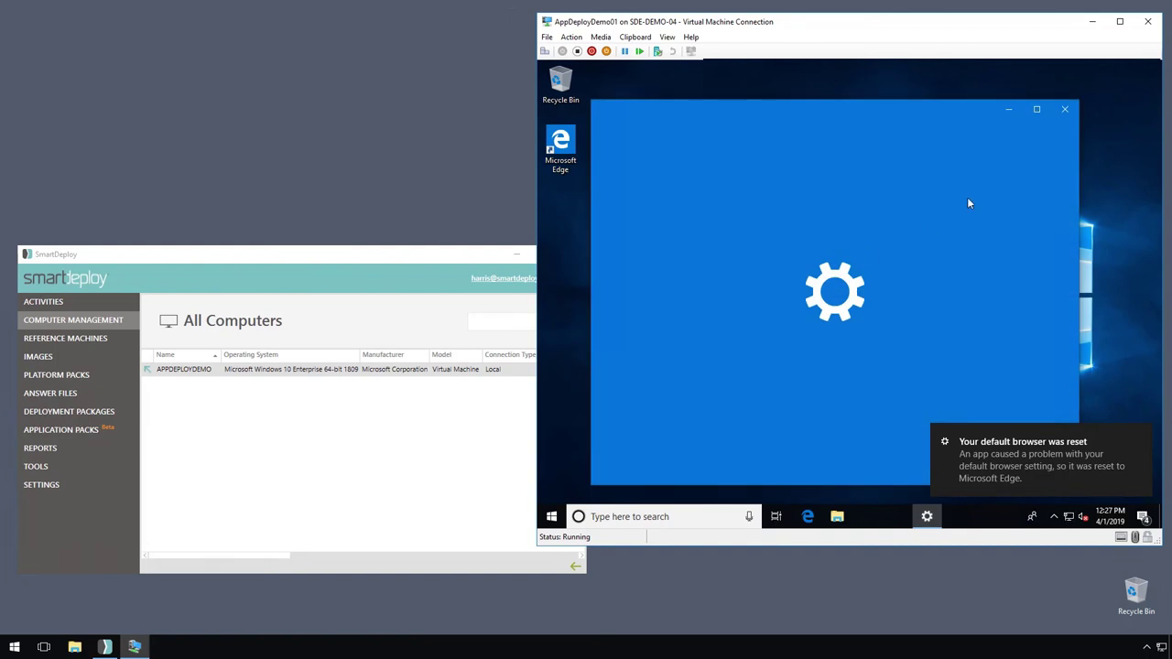
left_click(1135, 437)
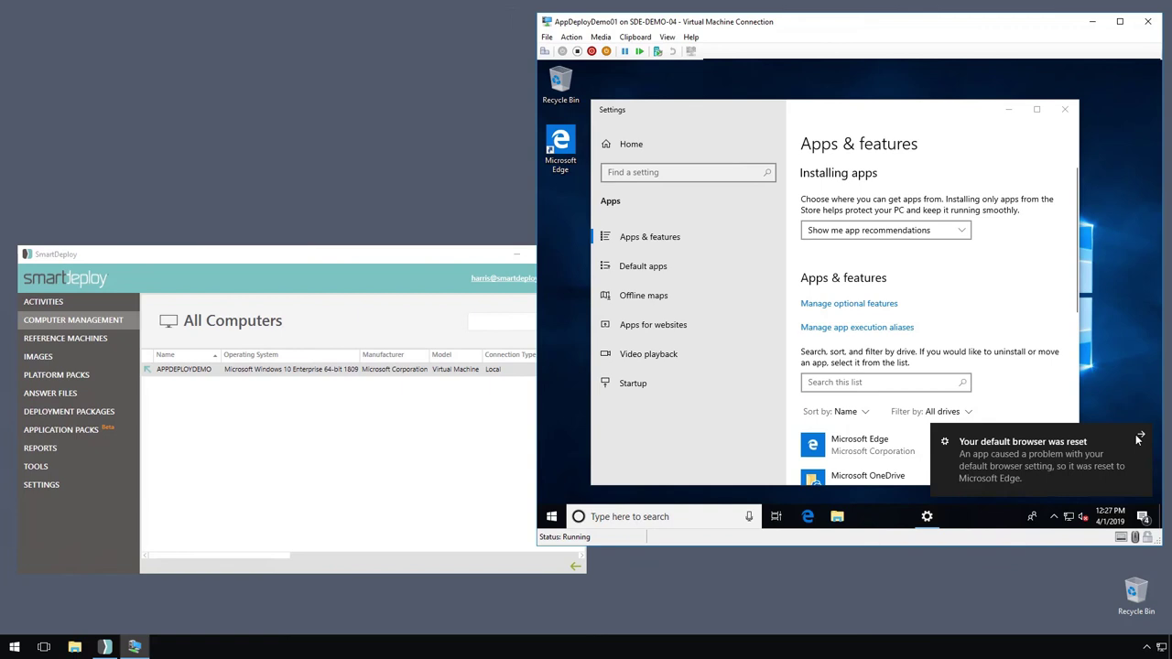
scroll(905, 378, "down", 3)
scroll(906, 378, "up", 1)
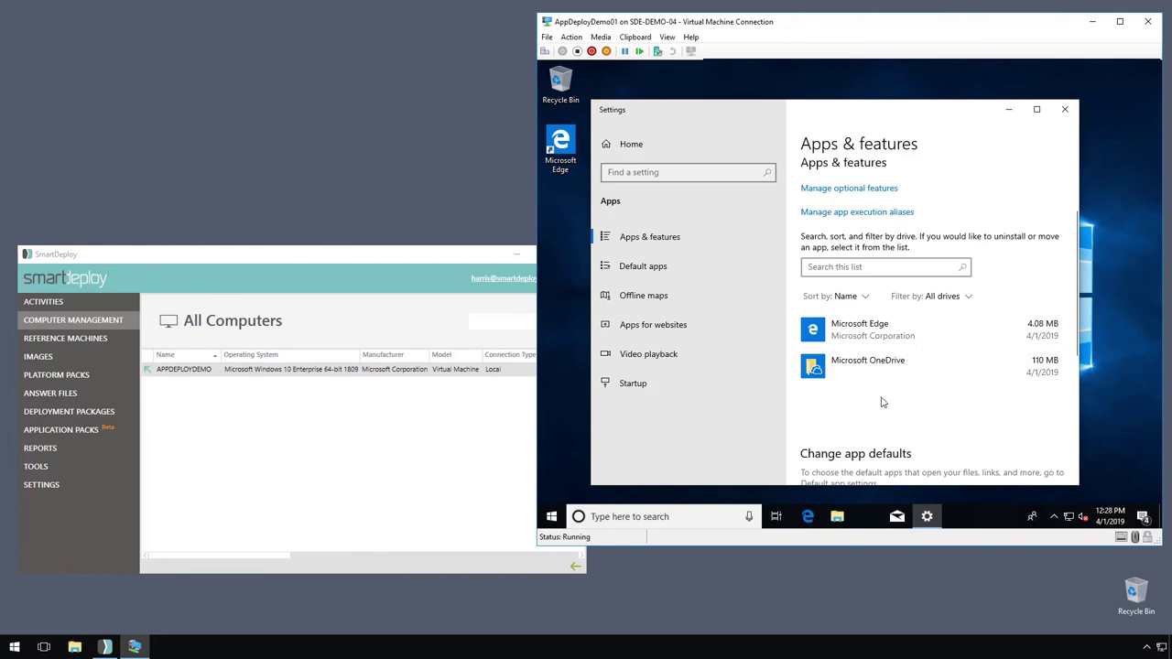
scroll(944, 445, "down", 2)
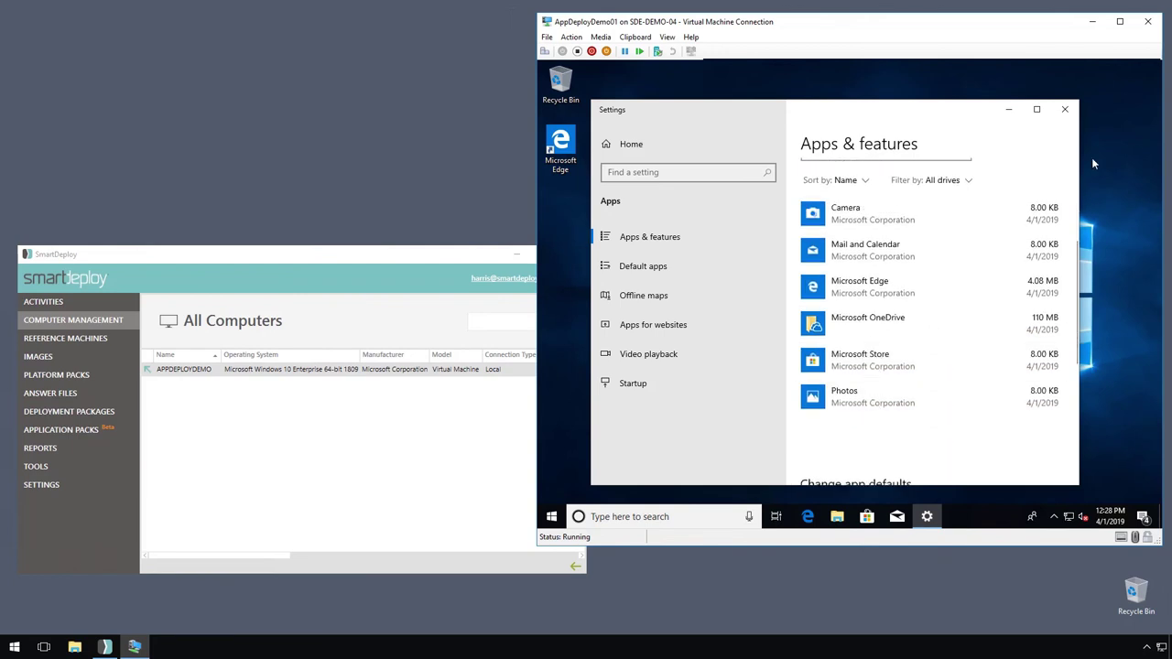
Step: Maximize Settings, inspect the Mozilla Firefox 66.0.2 and 7-Zip 18.05 entries, then minimize it
left_click(1036, 108)
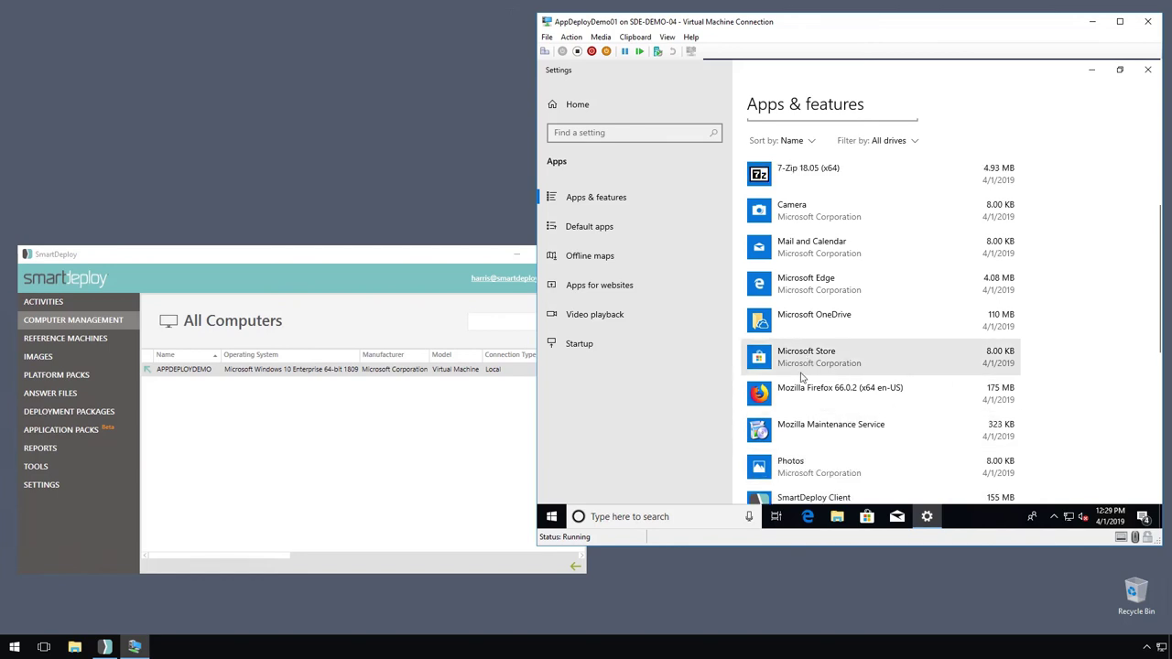
left_click(853, 400)
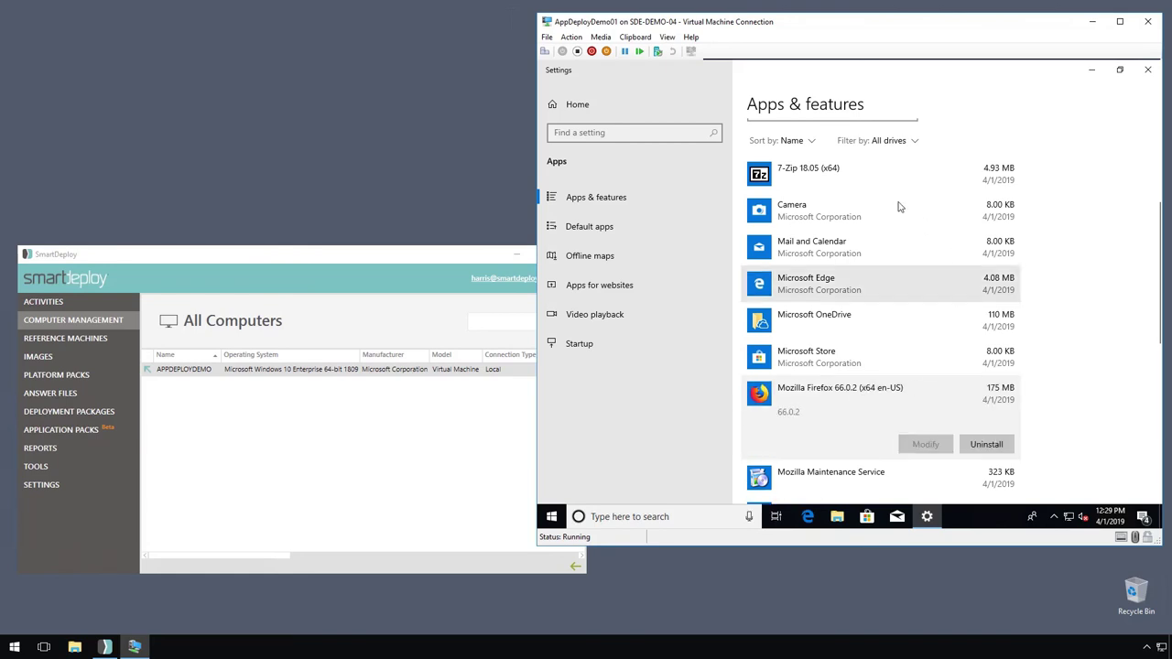
left_click(840, 185)
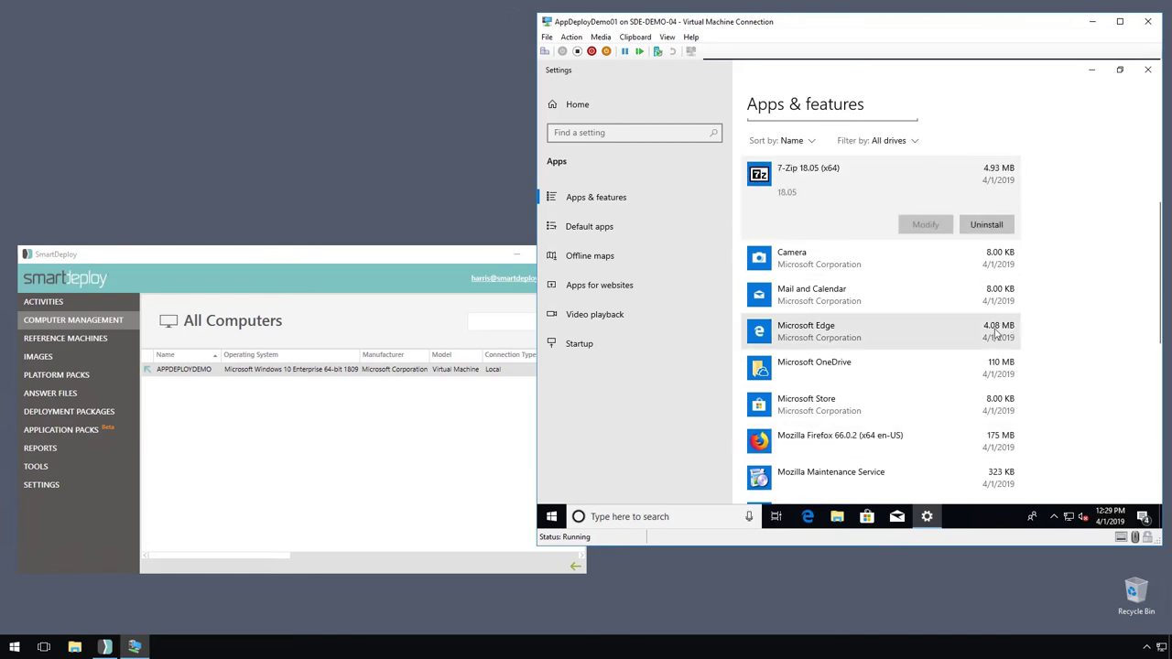
left_click(1091, 70)
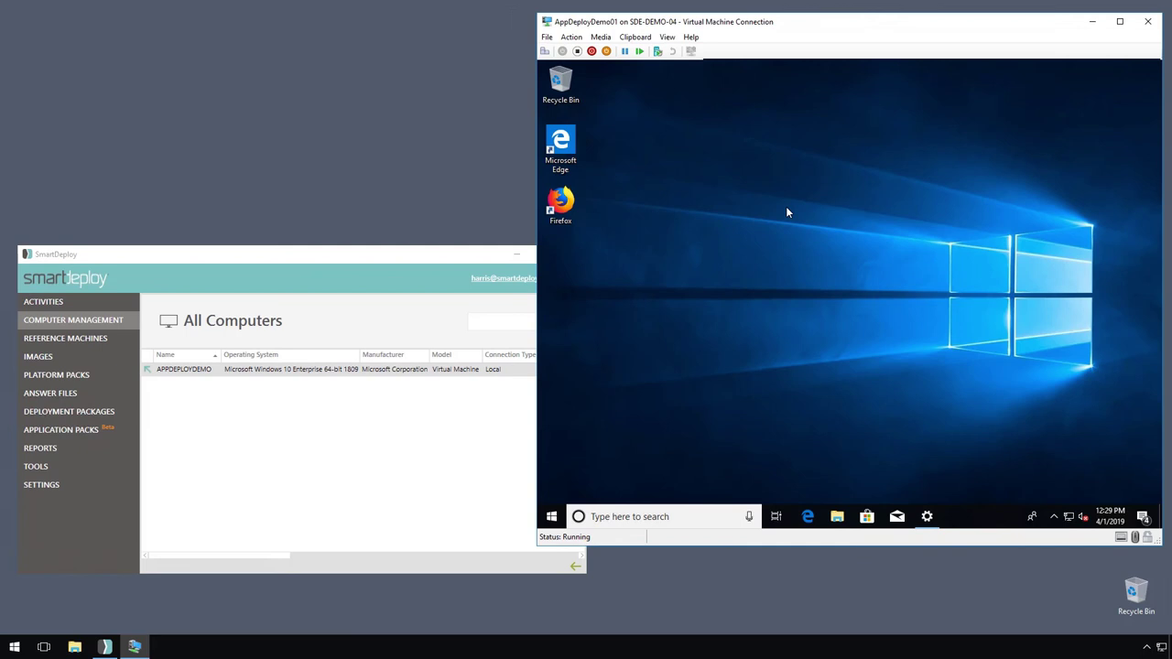
Step: Launch Firefox from its desktop shortcut, then minimize it once the welcome page loads
double_click(577, 210)
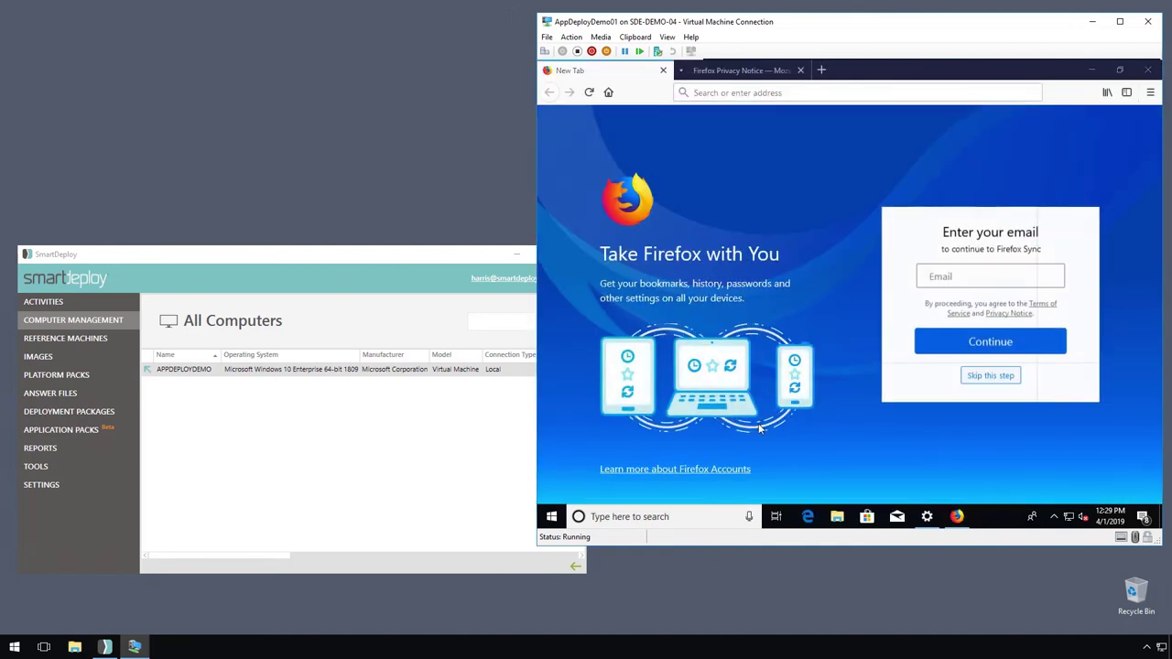
left_click(1092, 71)
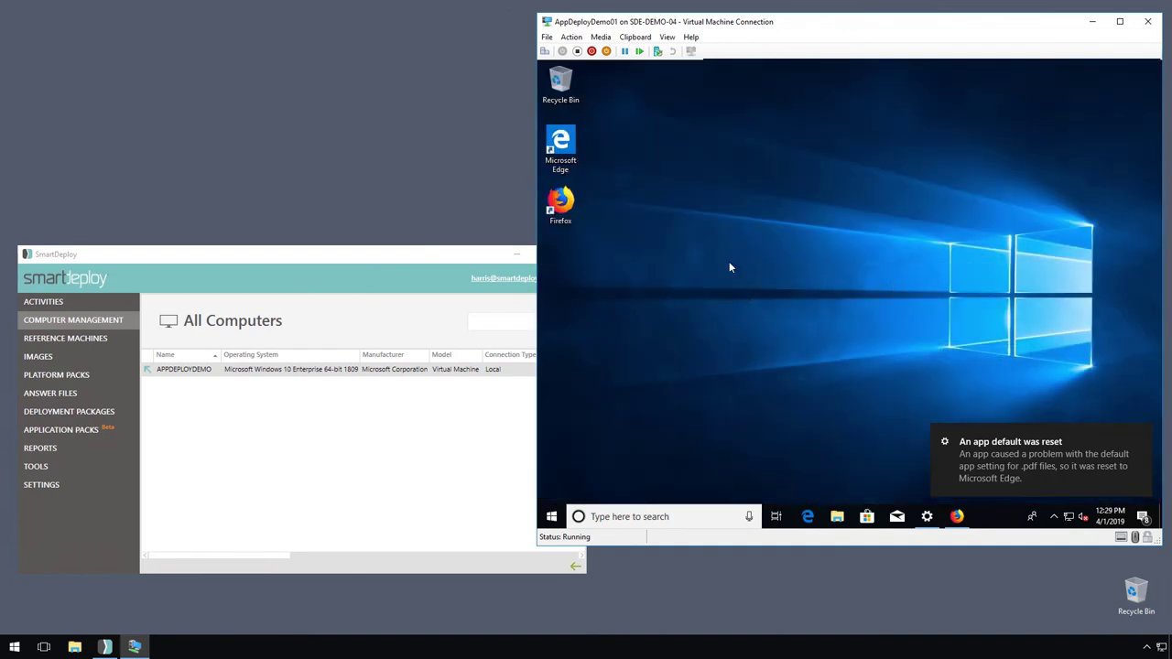
left_click_drag(729, 260, 828, 326)
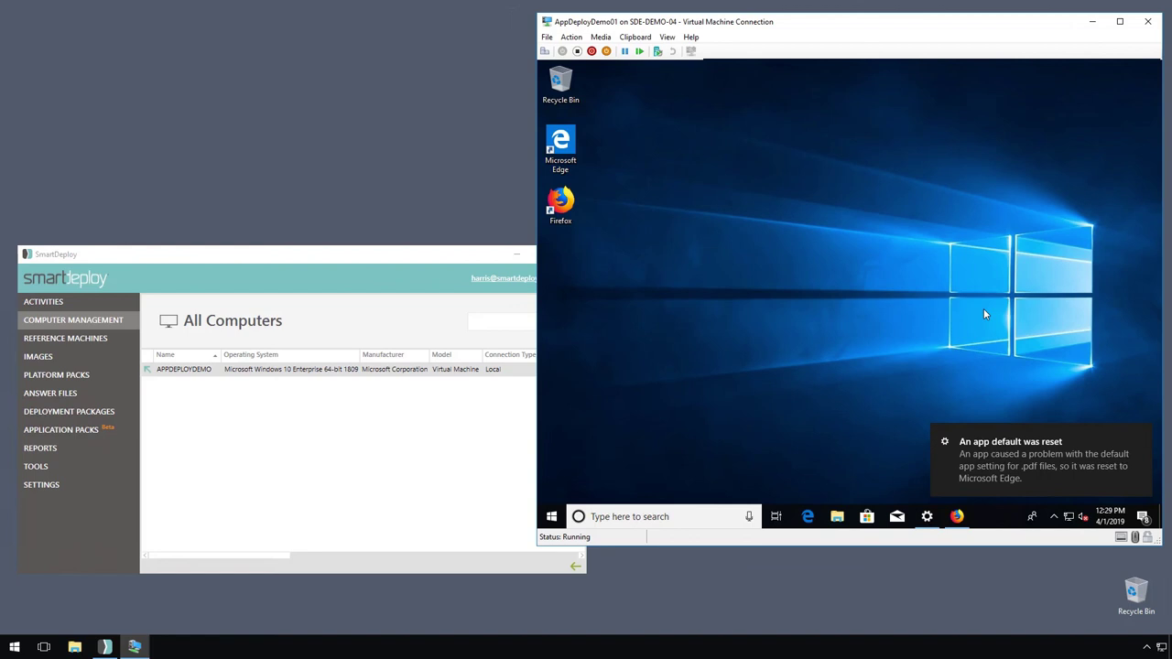